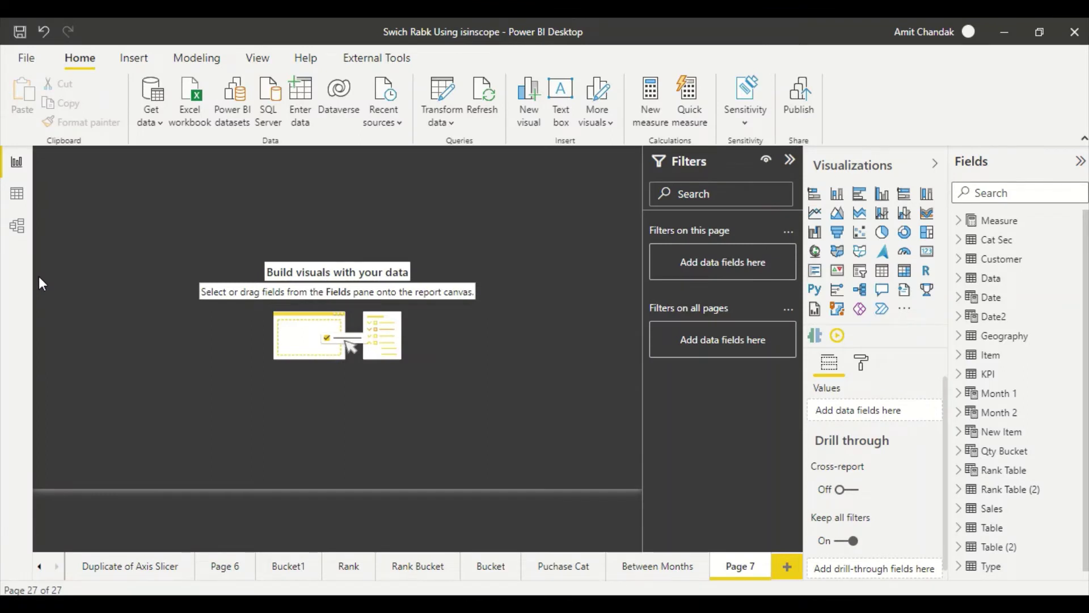
Filter the fields to 'rank' and review the Rank and Rank Others DAX formulas.
{"action": "left_click", "coordinate": [959, 220]}
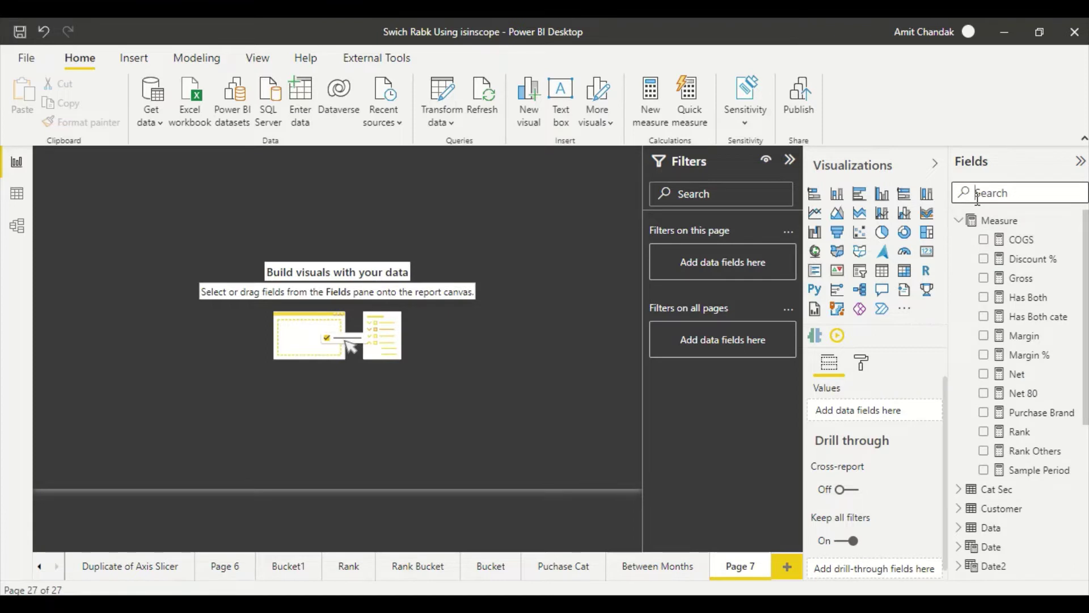
{"action": "type", "text": "rank"}
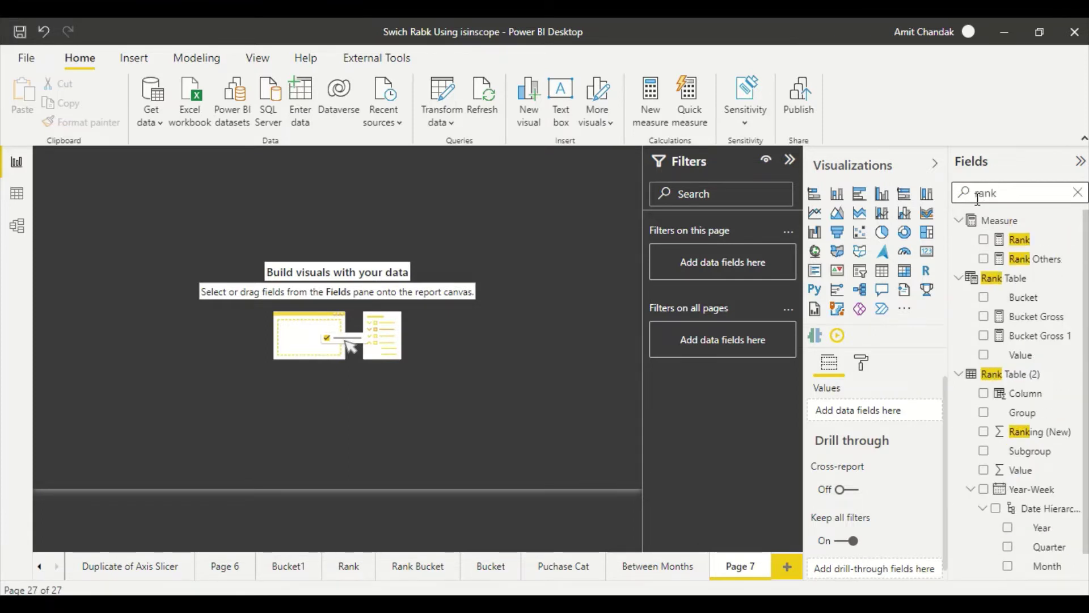
{"action": "left_click", "coordinate": [1020, 240]}
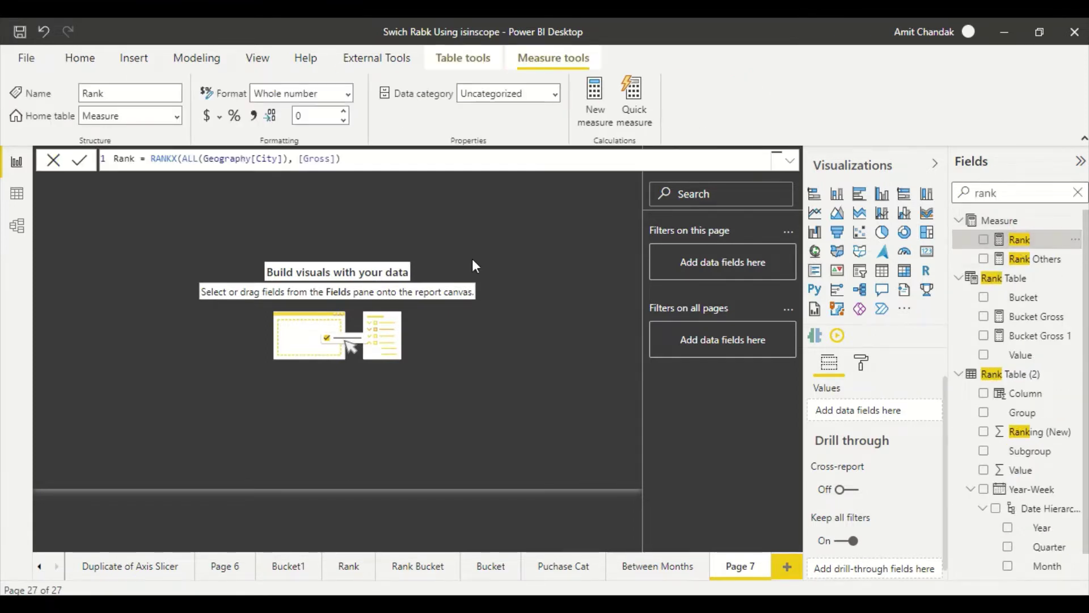
{"action": "left_click", "coordinate": [1043, 260]}
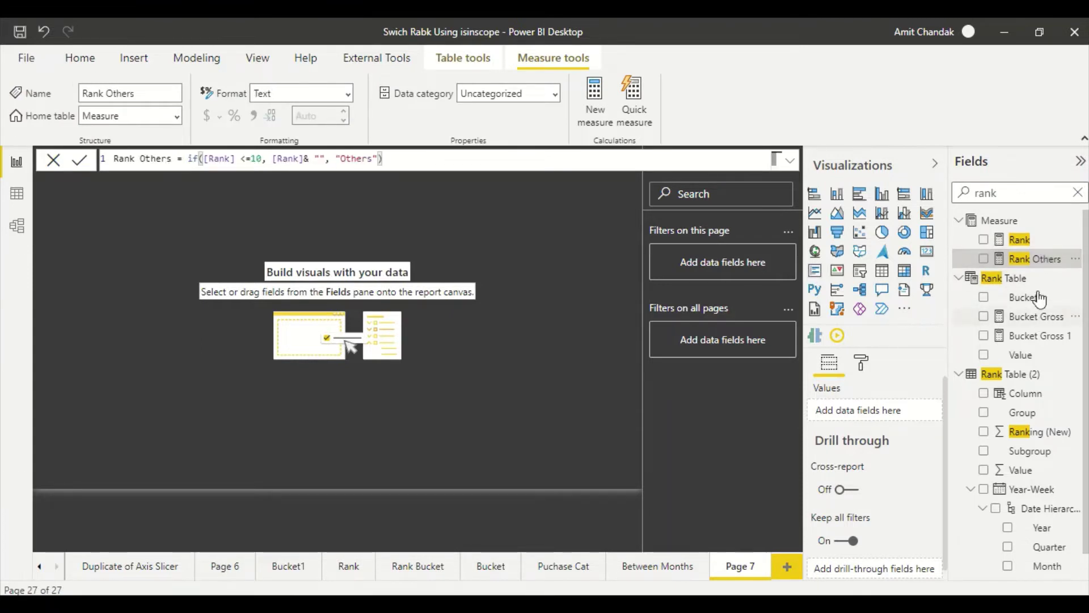
{"action": "left_click", "coordinate": [637, 195]}
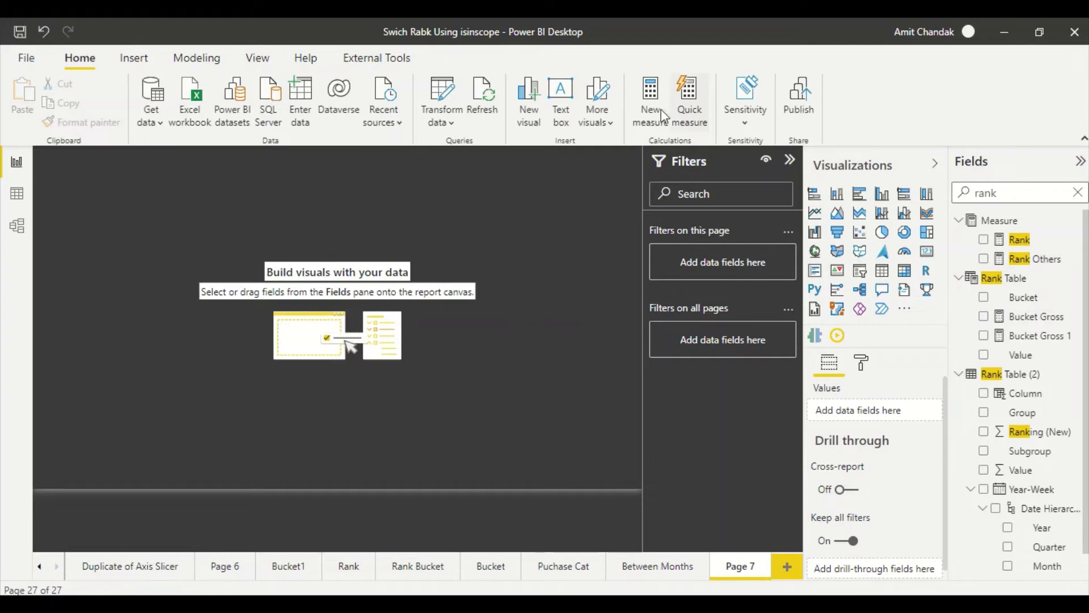
{"action": "key", "text": "alt+h"}
Start a new measure and name it Rank net.
{"action": "key", "text": "n"}
{"action": "key", "text": "m"}
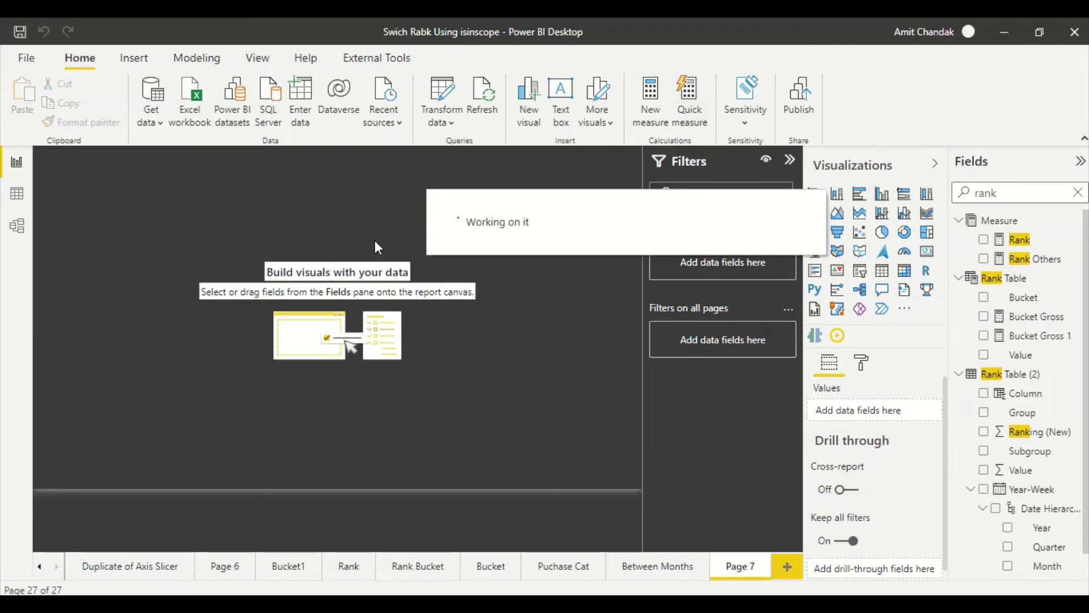
{"action": "left_click_drag", "start_coordinate": [164, 162], "coordinate": [67, 156]}
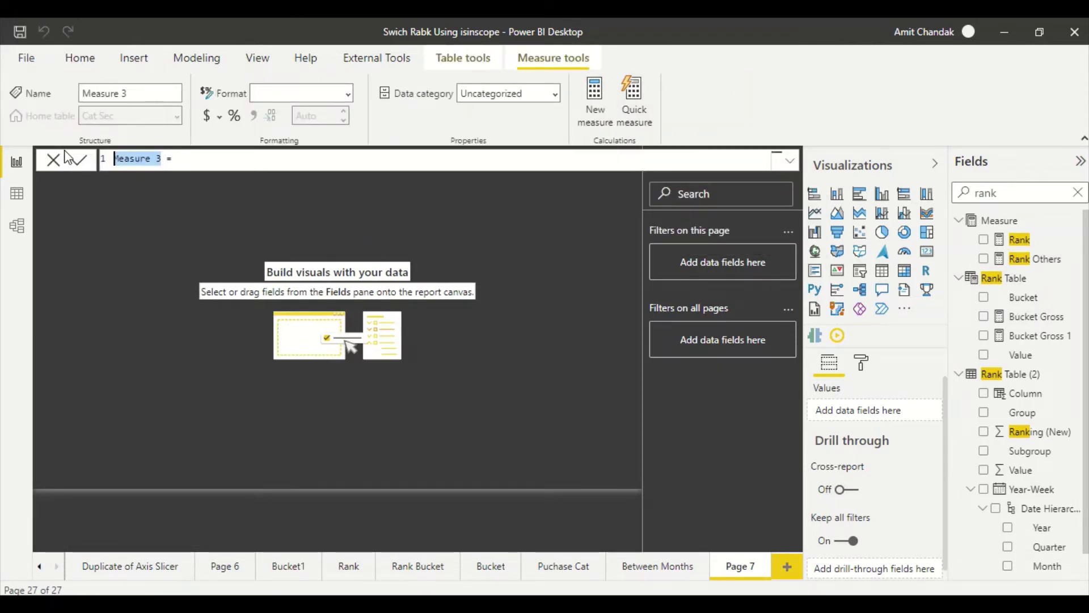
{"action": "type", "text": "Rank net"}
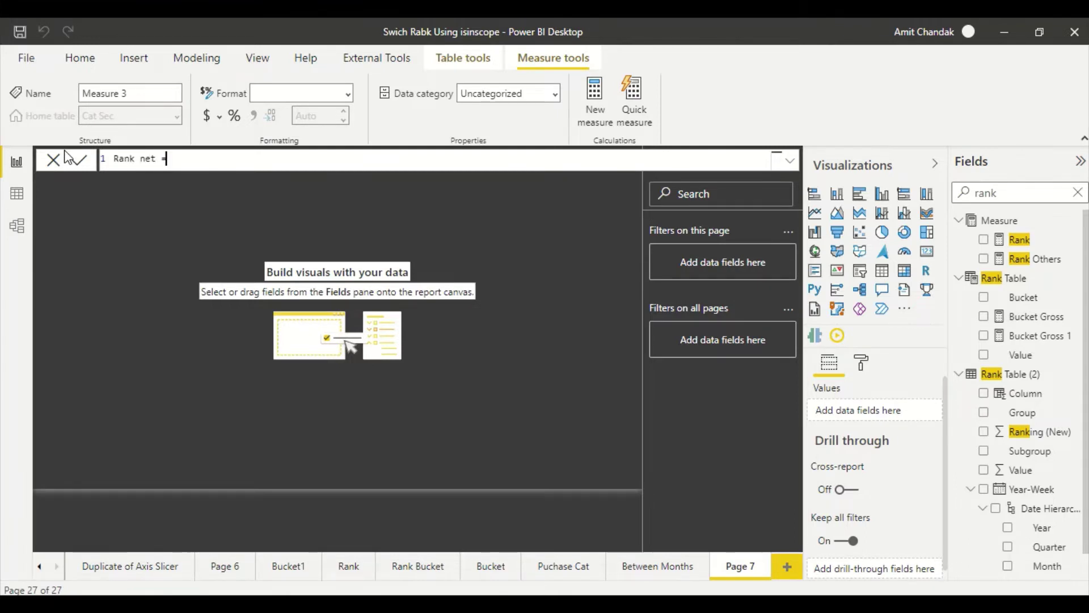
Enter rankx(ALLSELECTED('Item'[Brand]), [net],,DESC,Dense), copy the formula, and commit it.
{"action": "type", "text": "rankx("}
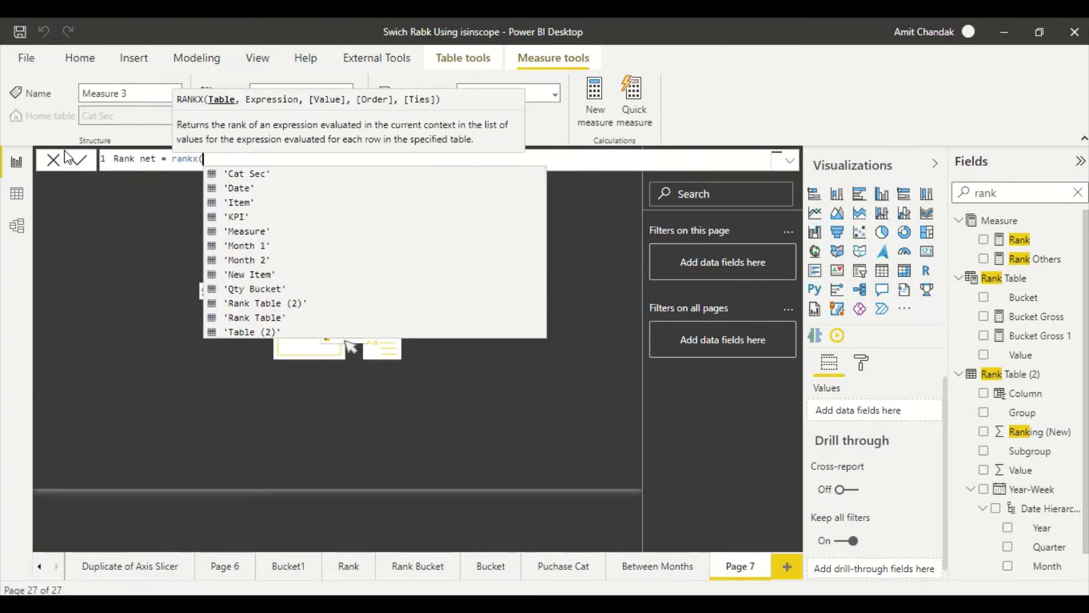
{"action": "type", "text": "all"}
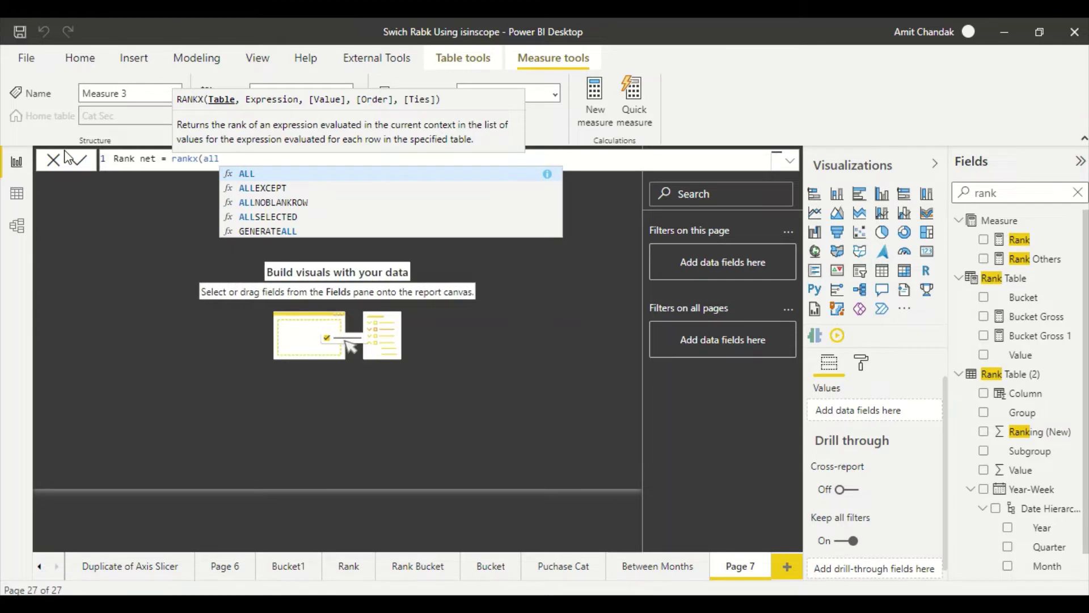
{"action": "key", "text": "Down"}
{"action": "key", "text": "Down"}
{"action": "key", "text": "Down"}
{"action": "key", "text": "Down"}
{"action": "key", "text": "Up"}
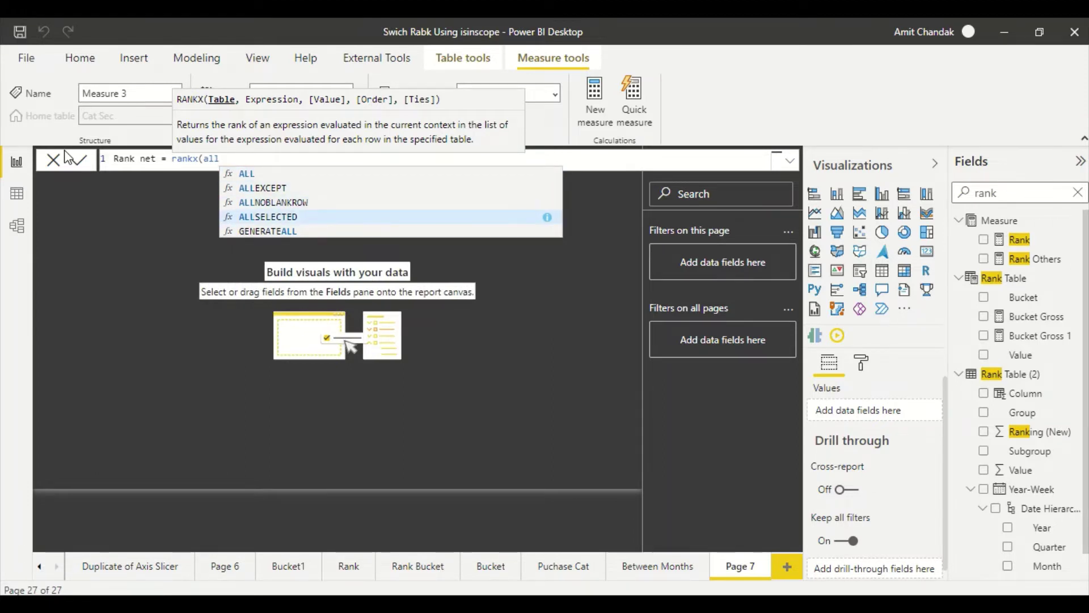
{"action": "key", "text": "Tab"}
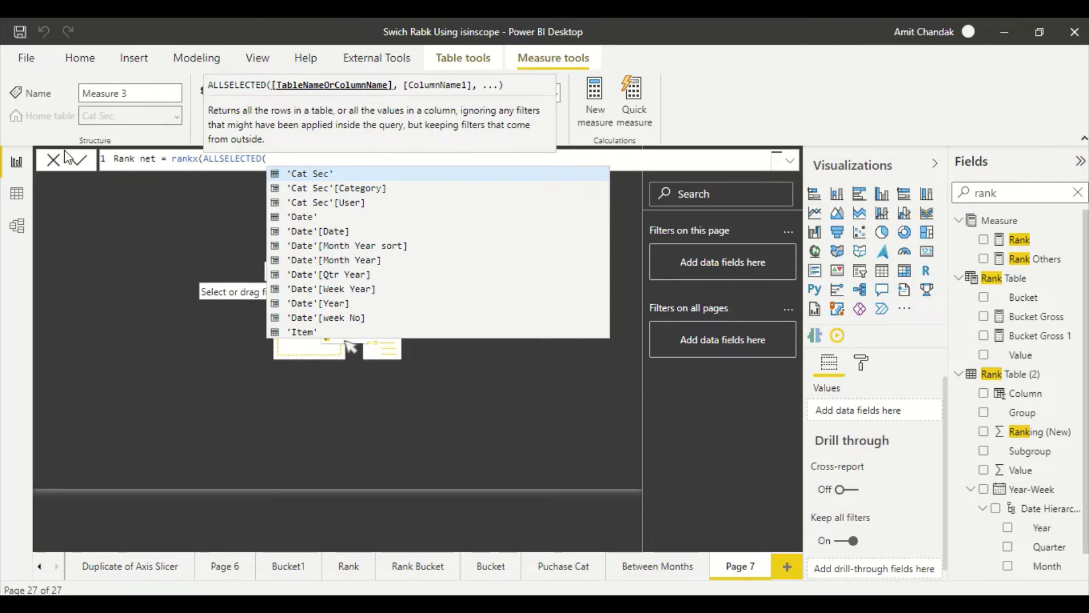
{"action": "type", "text": "ite"}
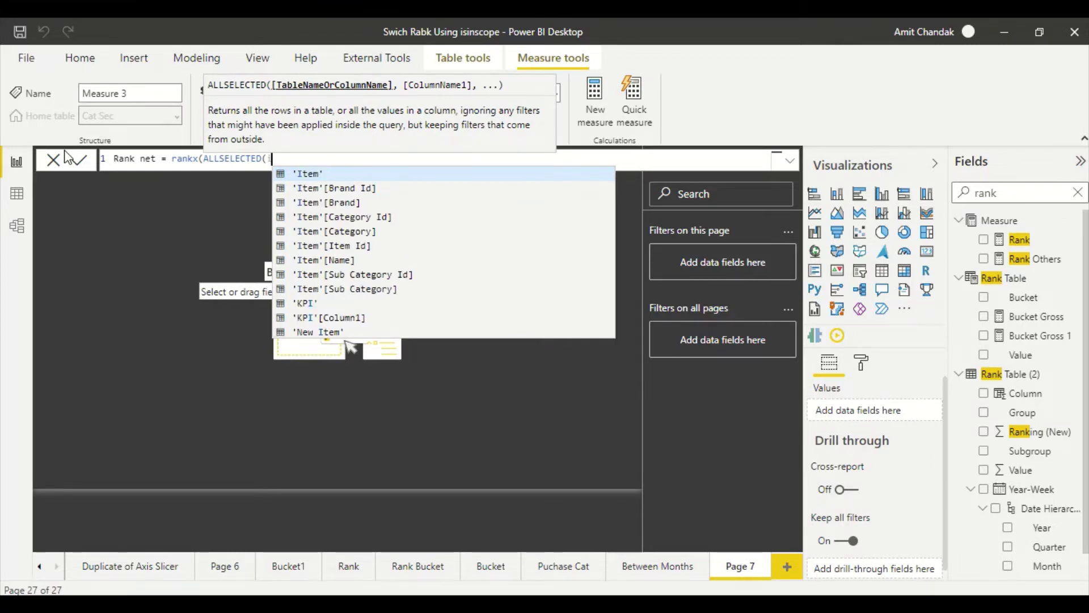
{"action": "key", "text": "Down"}
{"action": "key", "text": "Down"}
{"action": "key", "text": "Tab"}
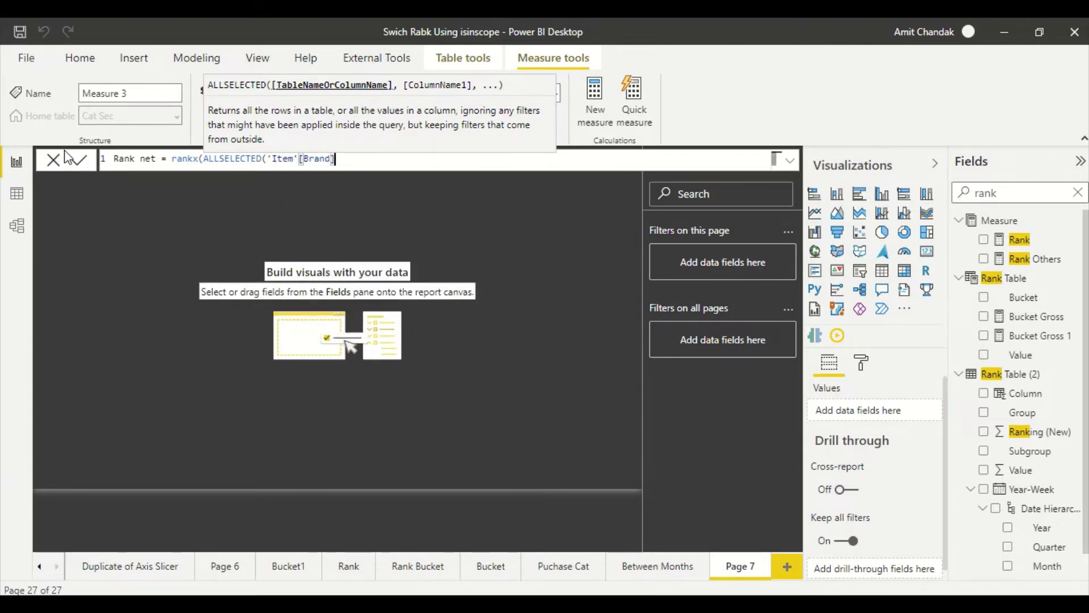
{"action": "type", "text": "), "}
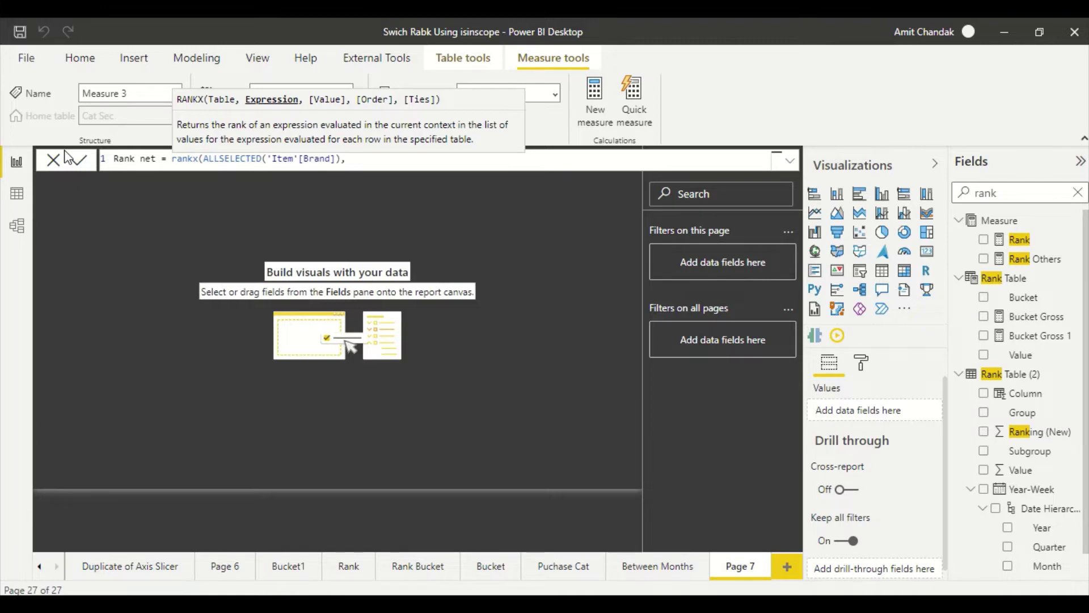
{"action": "type", "text": "["}
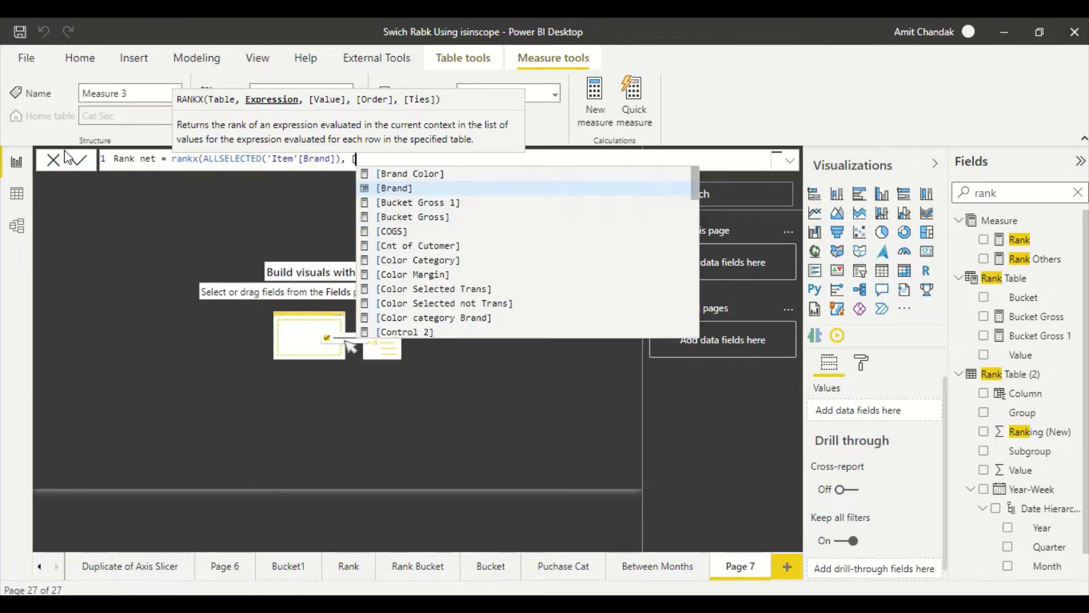
{"action": "type", "text": "net"}
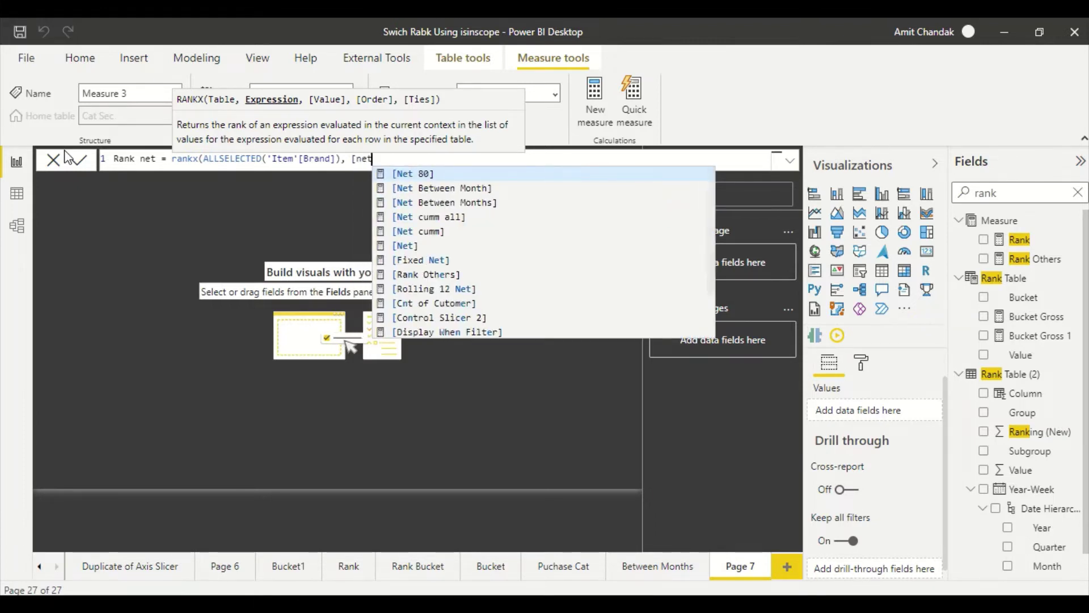
{"action": "type", "text": "],,"}
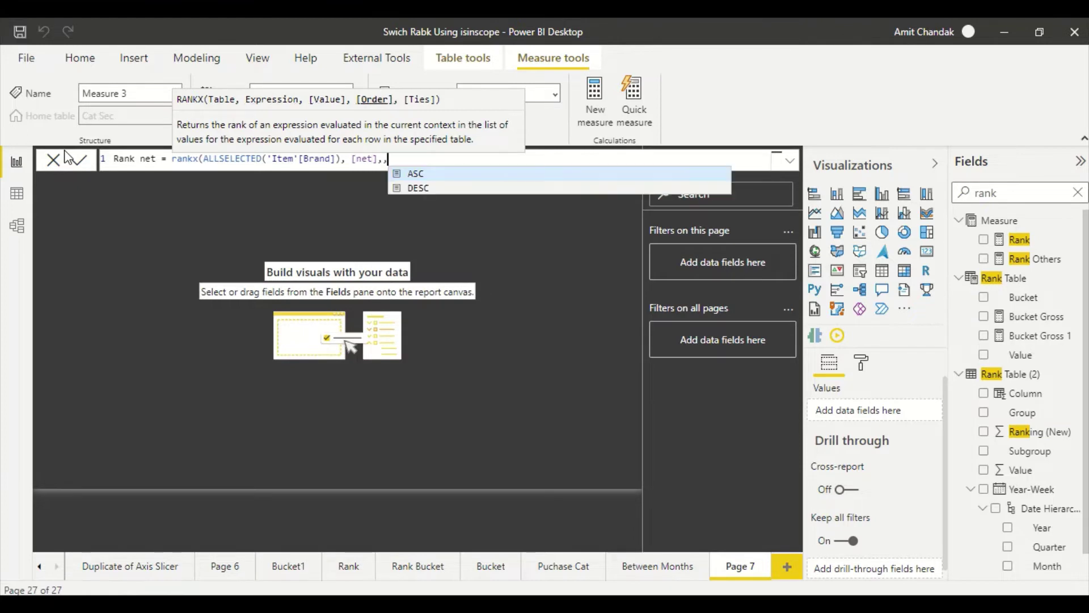
{"action": "type", "text": "DESC,Dense)"}
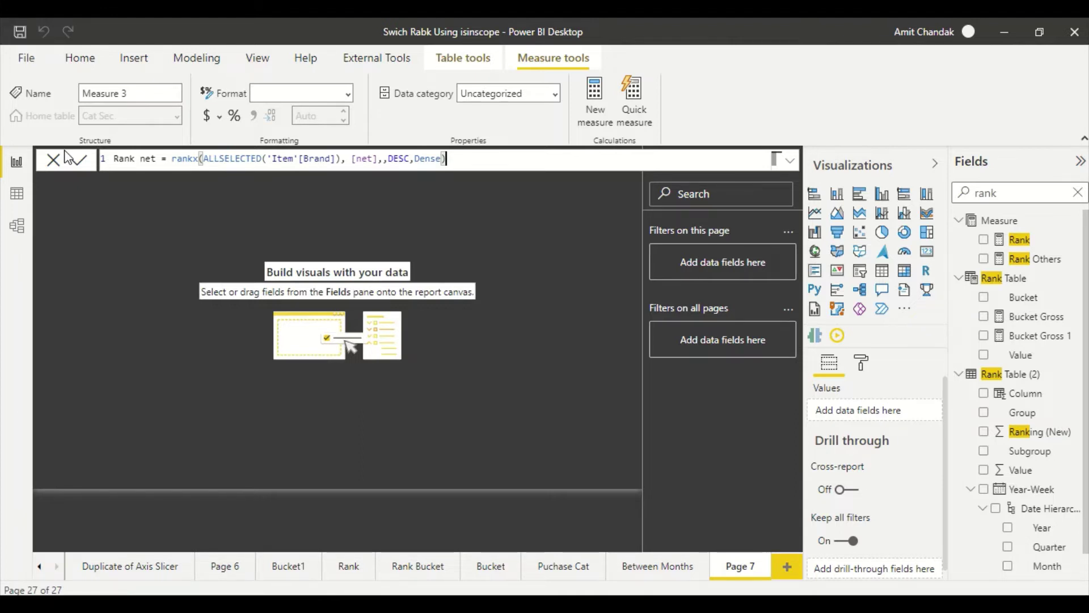
{"action": "left_click_drag", "start_coordinate": [506, 169], "coordinate": [87, 160]}
{"action": "key", "text": "ctrl+c"}
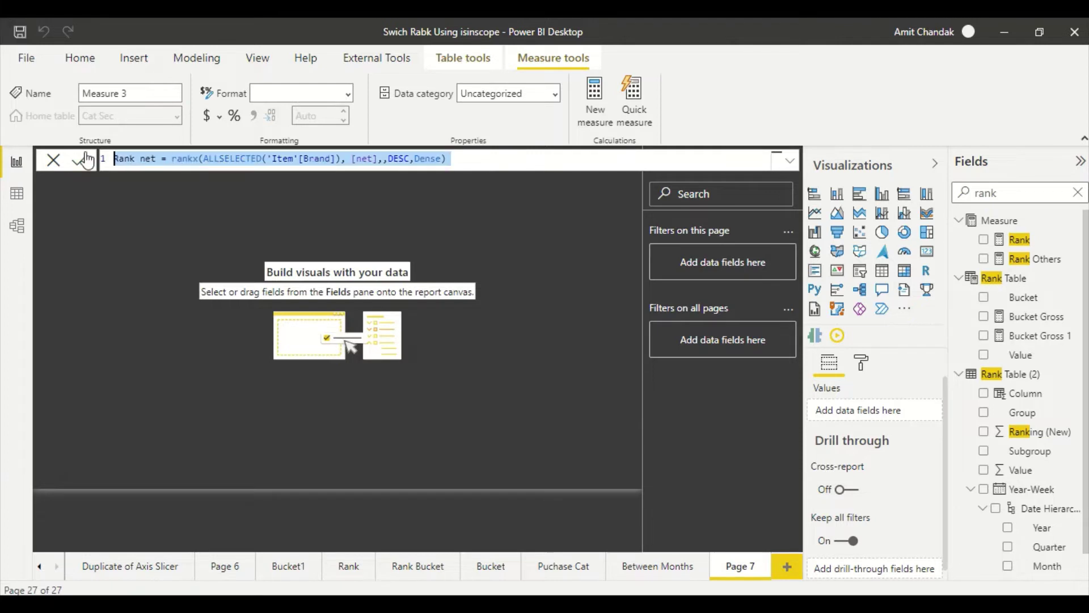
{"action": "left_click", "coordinate": [592, 126]}
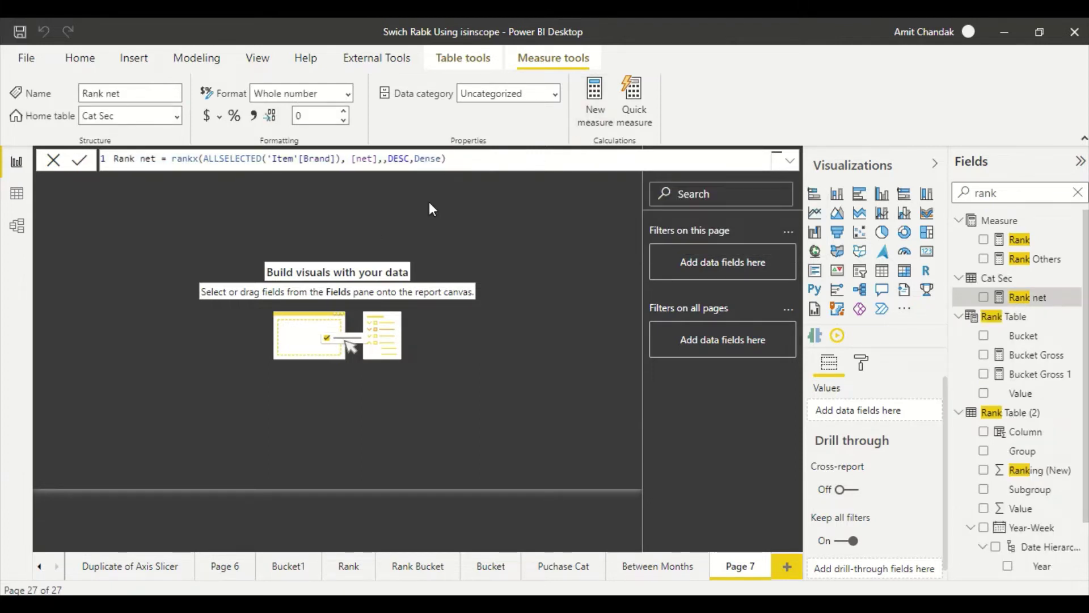
Paste the copied formula as Rank net Cat, ranking by 'Item'[Category] instead of Brand.
{"action": "key", "text": "ctrl+v"}
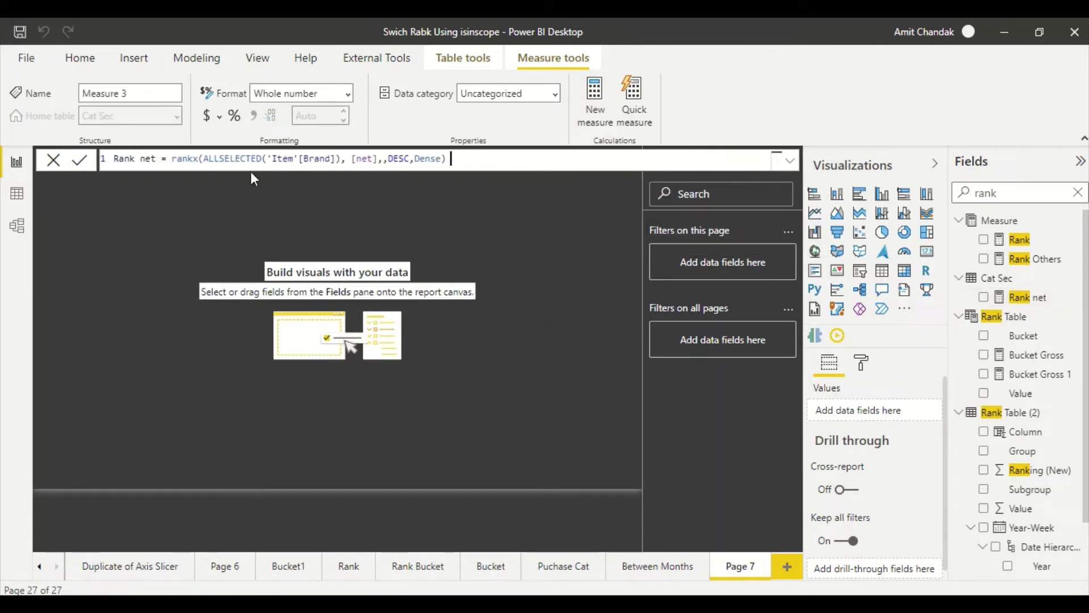
{"action": "left_click", "coordinate": [166, 165]}
{"action": "type", "text": "Cat"}
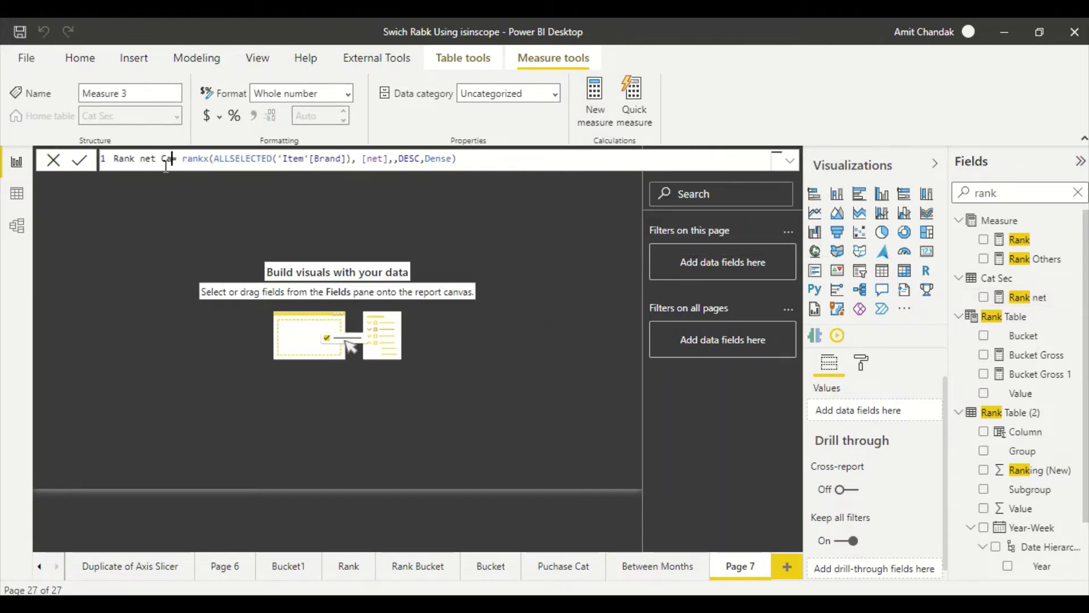
{"action": "double_click", "coordinate": [339, 163]}
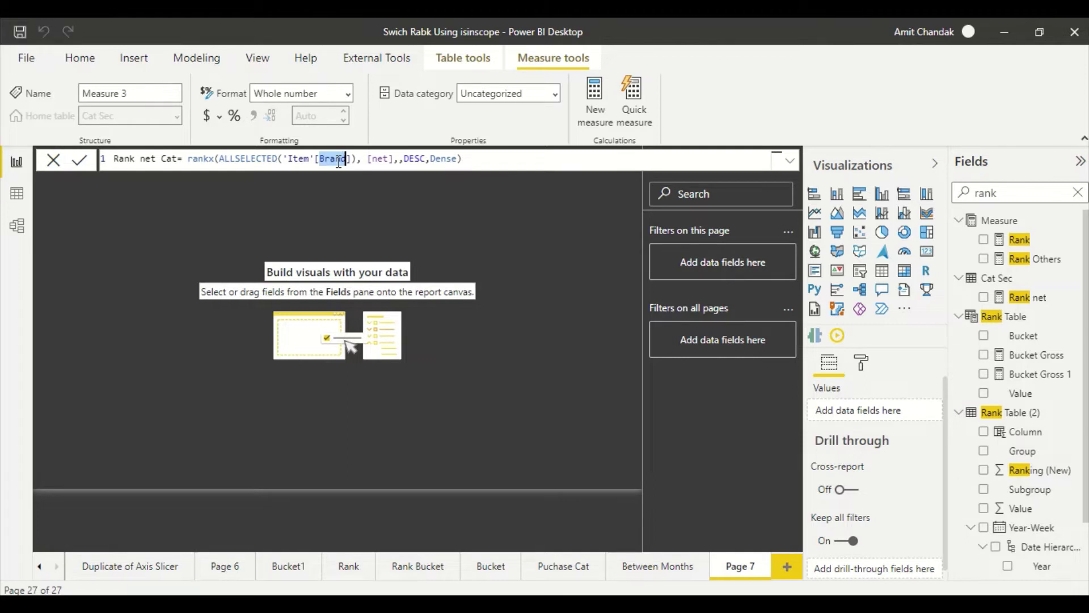
{"action": "type", "text": "Cat"}
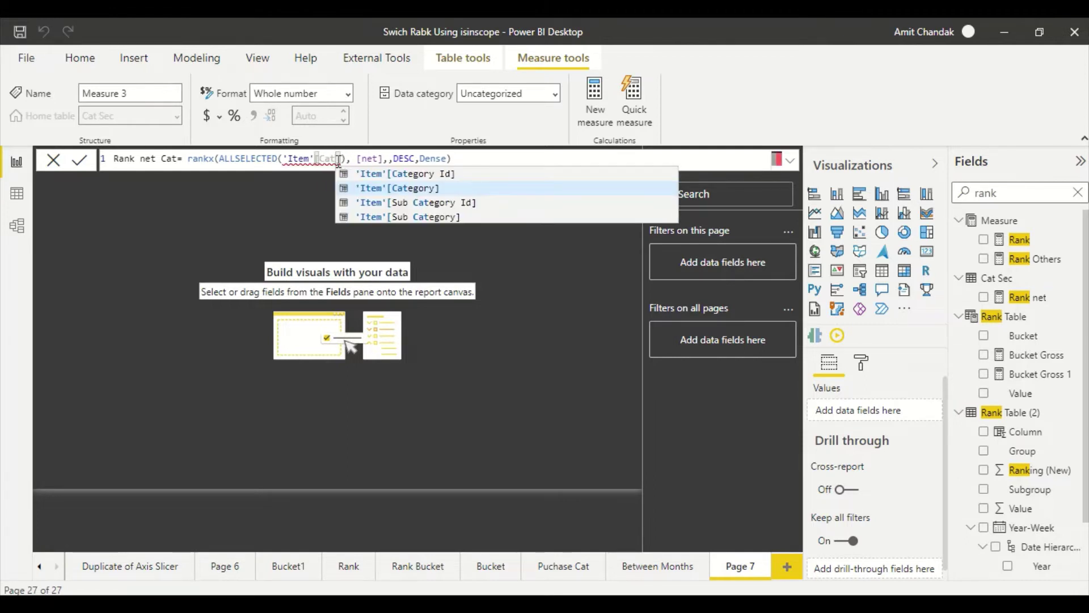
{"action": "left_click", "coordinate": [391, 189]}
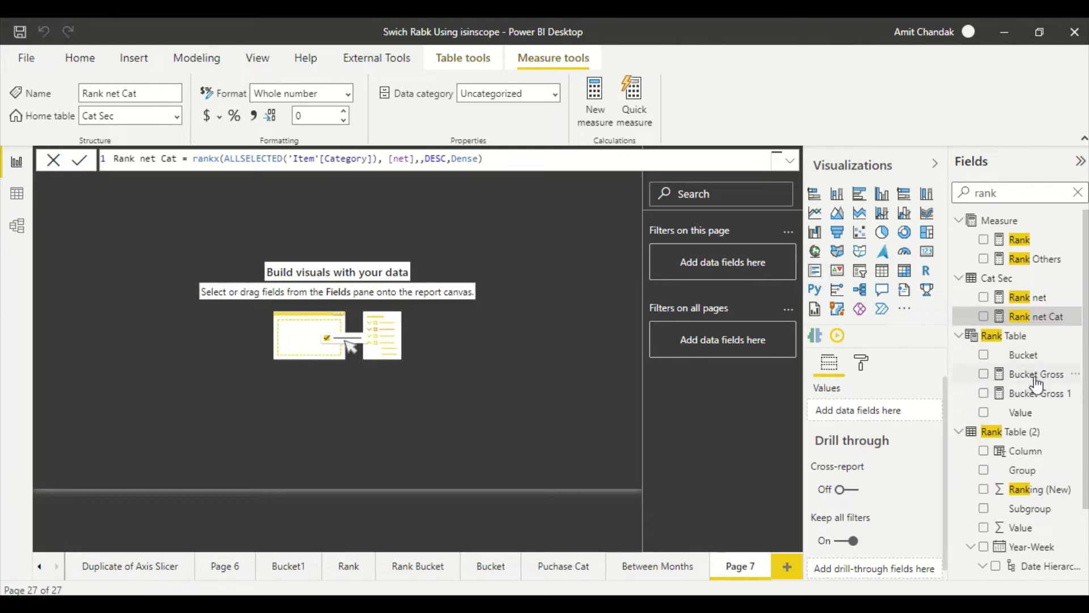
{"action": "scroll", "coordinate": [1024, 417], "scroll_direction": "down", "scroll_amount": 3}
{"action": "scroll", "coordinate": [1024, 221], "scroll_direction": "up", "scroll_amount": 3}
Clear the field search and add a Brand table to the page, resizing it.
{"action": "double_click", "coordinate": [1015, 194]}
{"action": "left_click", "coordinate": [1078, 192]}
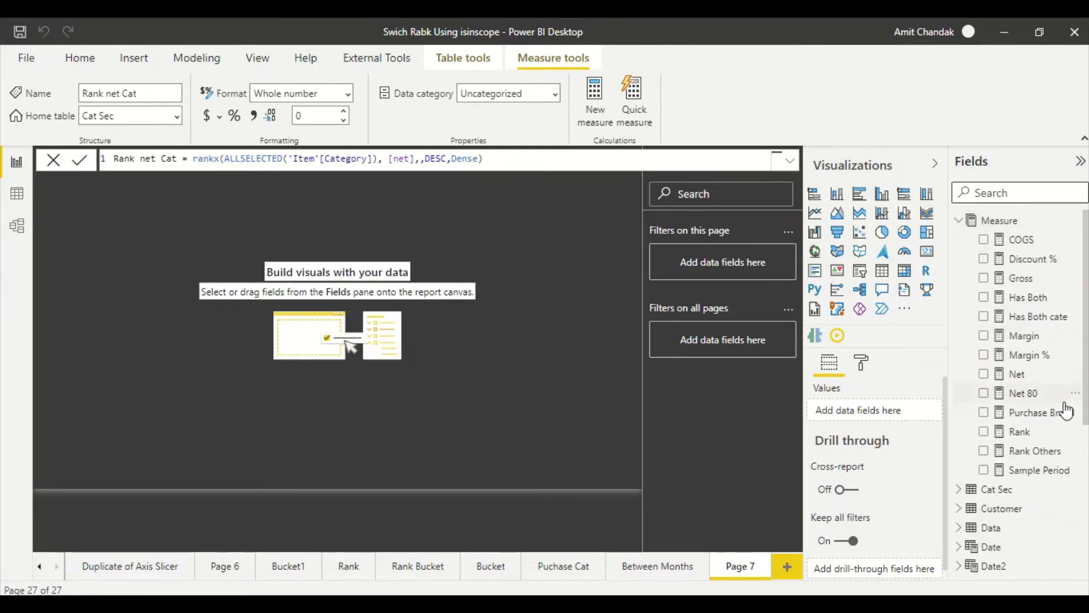
{"action": "scroll", "coordinate": [1027, 425], "scroll_direction": "down", "scroll_amount": 4}
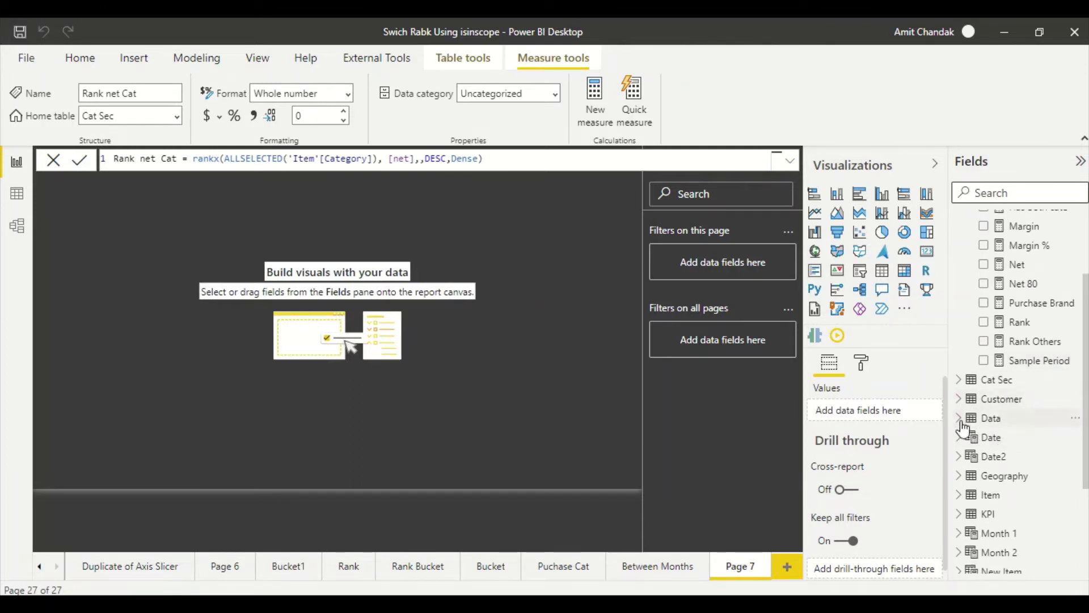
{"action": "left_click", "coordinate": [968, 495]}
{"action": "scroll", "coordinate": [999, 454], "scroll_direction": "down", "scroll_amount": 3}
{"action": "left_click_drag", "start_coordinate": [1021, 350], "coordinate": [110, 227]}
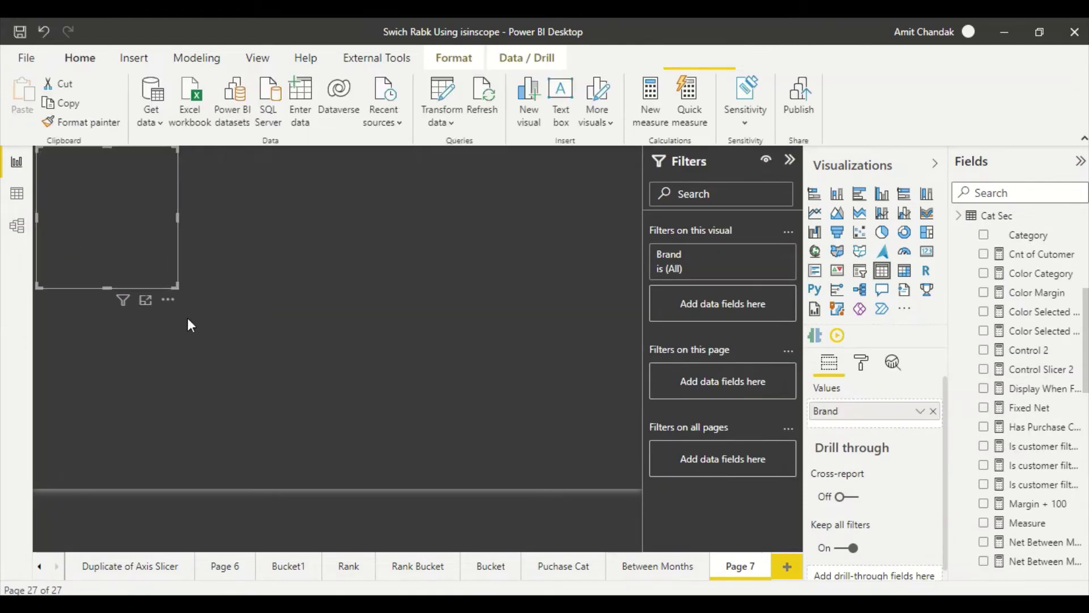
{"action": "left_click_drag", "start_coordinate": [175, 287], "coordinate": [147, 417]}
Add a widened Category table listing Category 1–5 to the page.
{"action": "scroll", "coordinate": [1031, 429], "scroll_direction": "up", "scroll_amount": 1}
{"action": "scroll", "coordinate": [1031, 429], "scroll_direction": "up", "scroll_amount": 5}
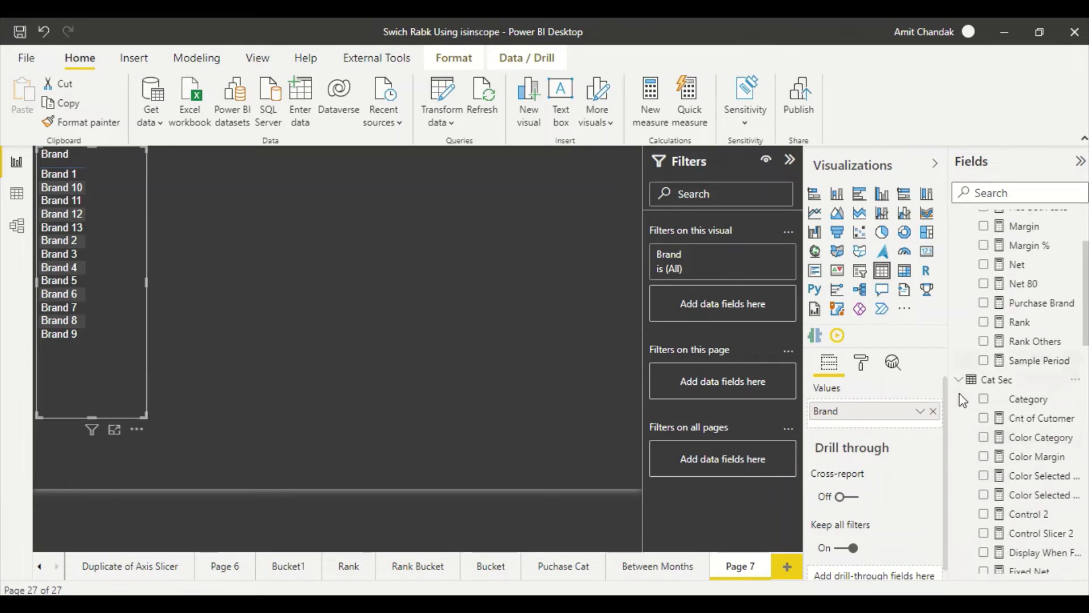
{"action": "left_click", "coordinate": [962, 220]}
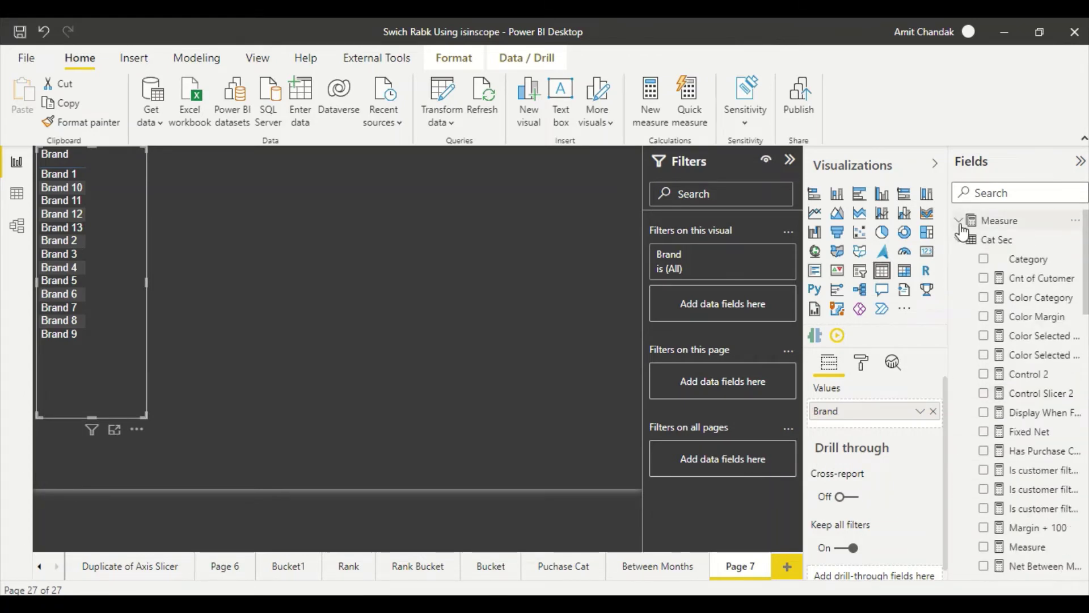
{"action": "left_click", "coordinate": [961, 240]}
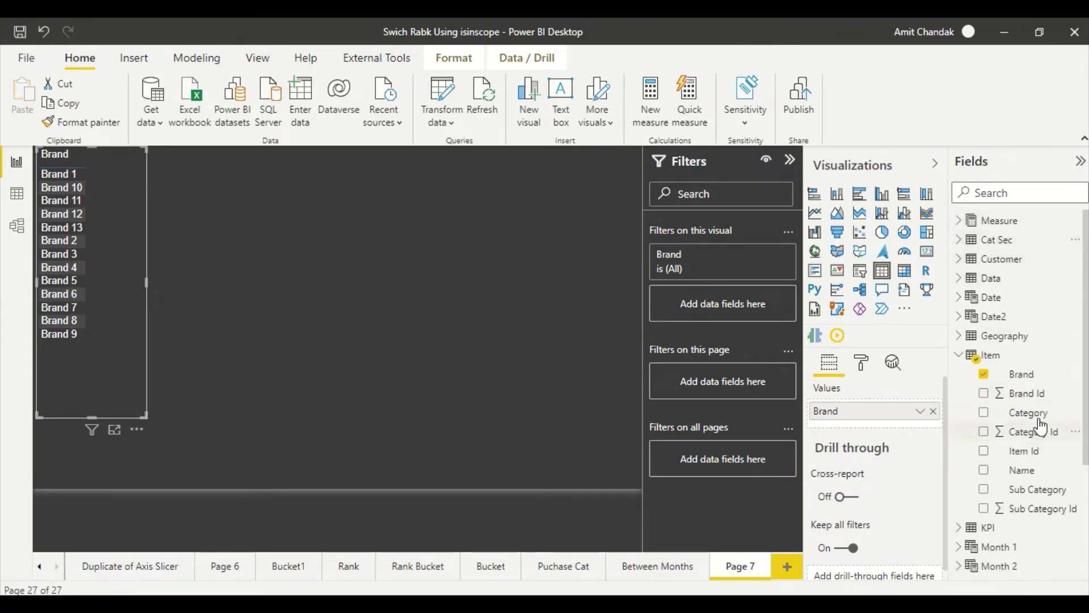
{"action": "left_click_drag", "start_coordinate": [1024, 414], "coordinate": [543, 236]}
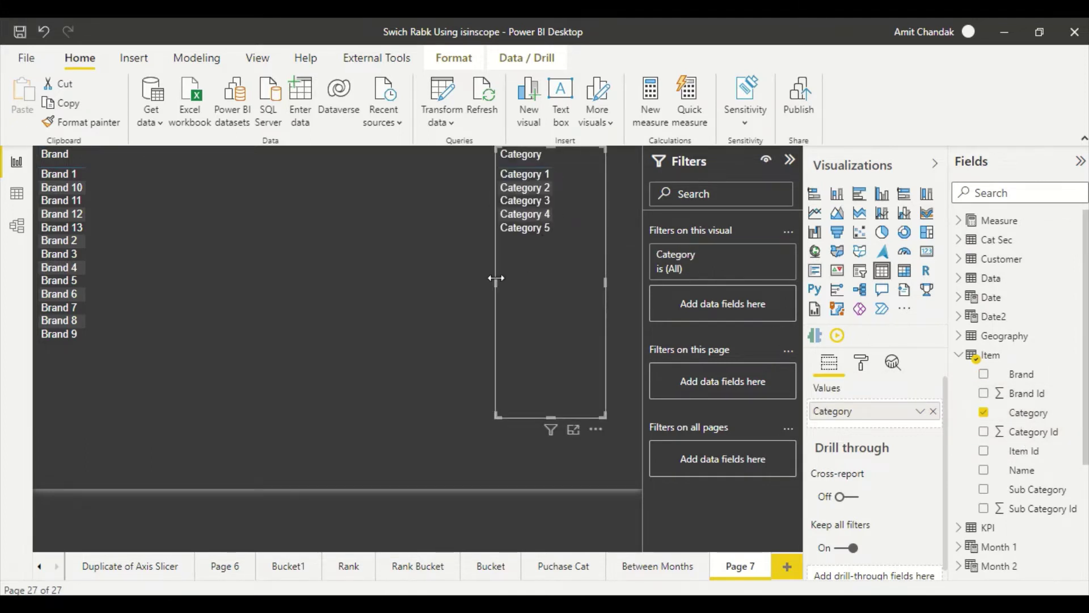
{"action": "left_click_drag", "start_coordinate": [497, 282], "coordinate": [460, 278]}
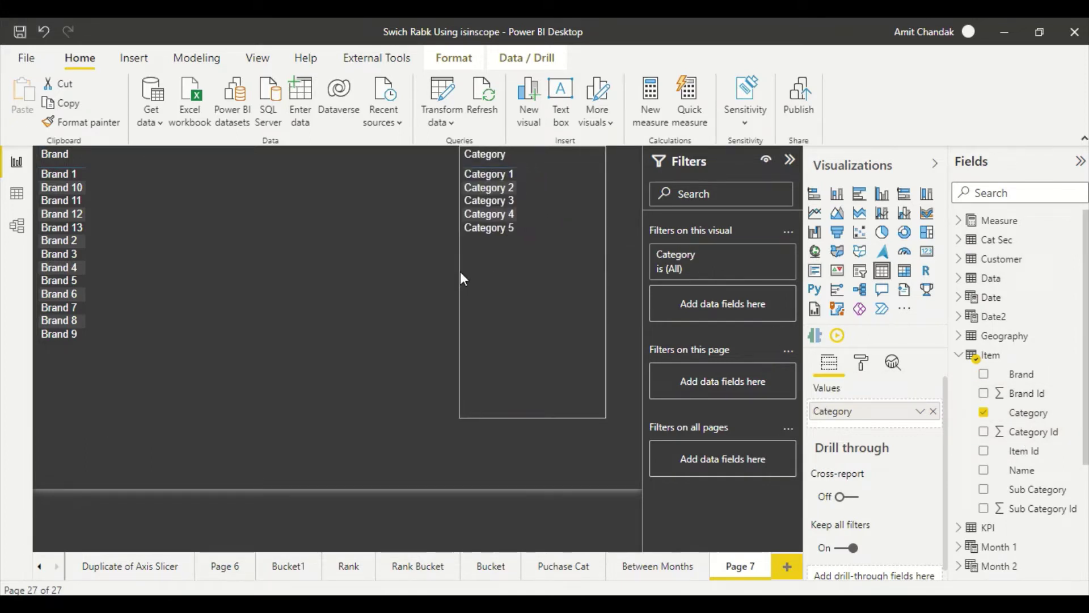
Add the Net measure to the tables and widen the Brand table.
{"action": "left_click", "coordinate": [960, 221]}
{"action": "left_click_drag", "start_coordinate": [1024, 376], "coordinate": [86, 254]}
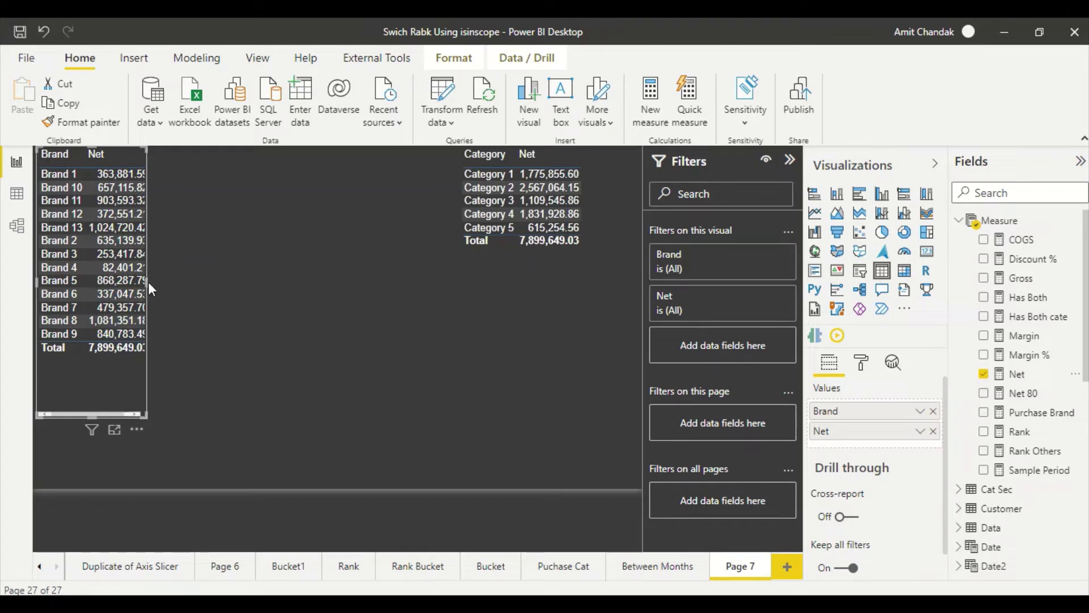
{"action": "left_click_drag", "start_coordinate": [172, 280], "coordinate": [198, 280]}
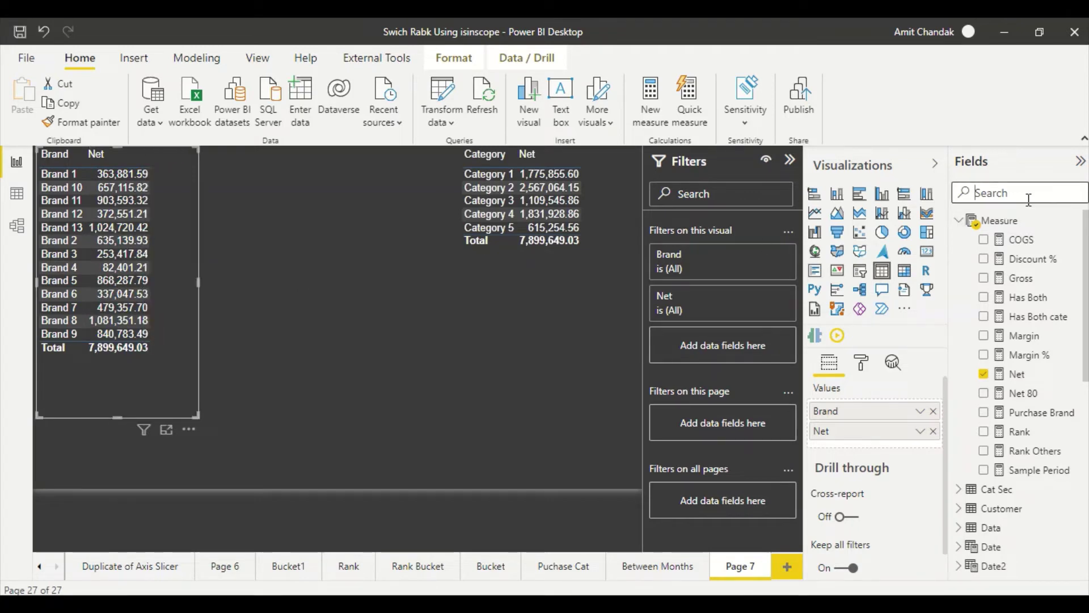
Add Rank net to the Brand table and Rank net Cat to the Category table, then resize.
{"action": "type", "text": "ran"}
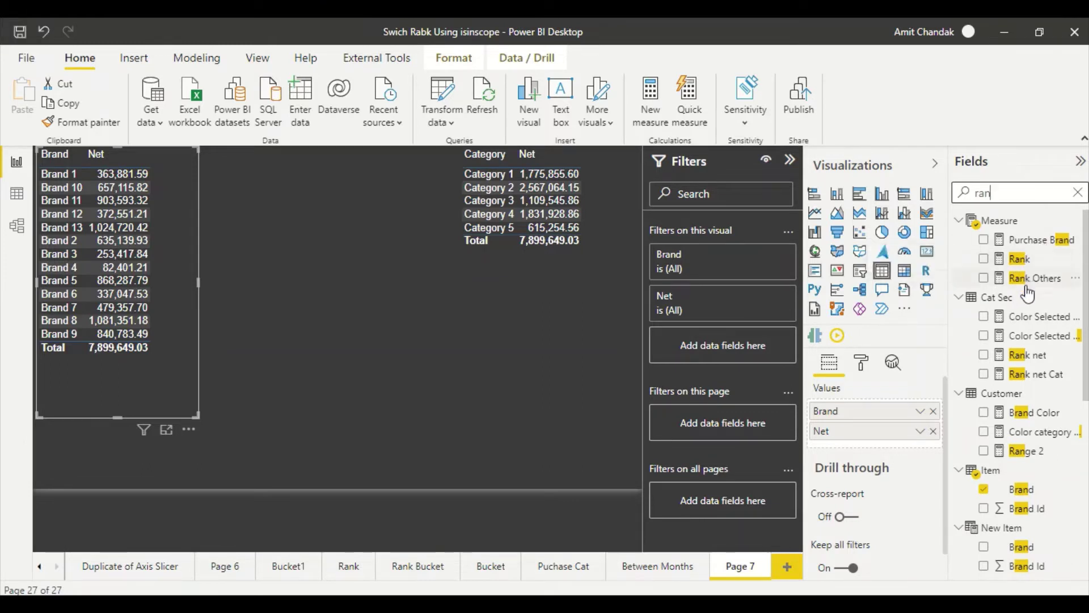
{"action": "left_click_drag", "start_coordinate": [1027, 354], "coordinate": [188, 390]}
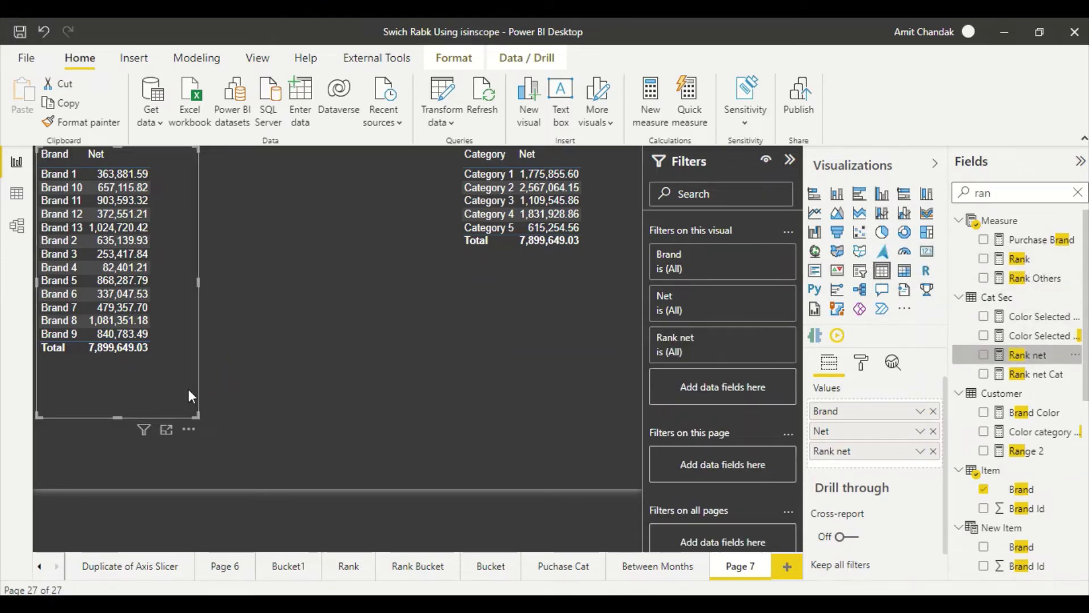
{"action": "left_click_drag", "start_coordinate": [1027, 374], "coordinate": [641, 284]}
{"action": "left_click_drag", "start_coordinate": [457, 282], "coordinate": [413, 283]}
{"action": "left_click_drag", "start_coordinate": [526, 417], "coordinate": [517, 288]}
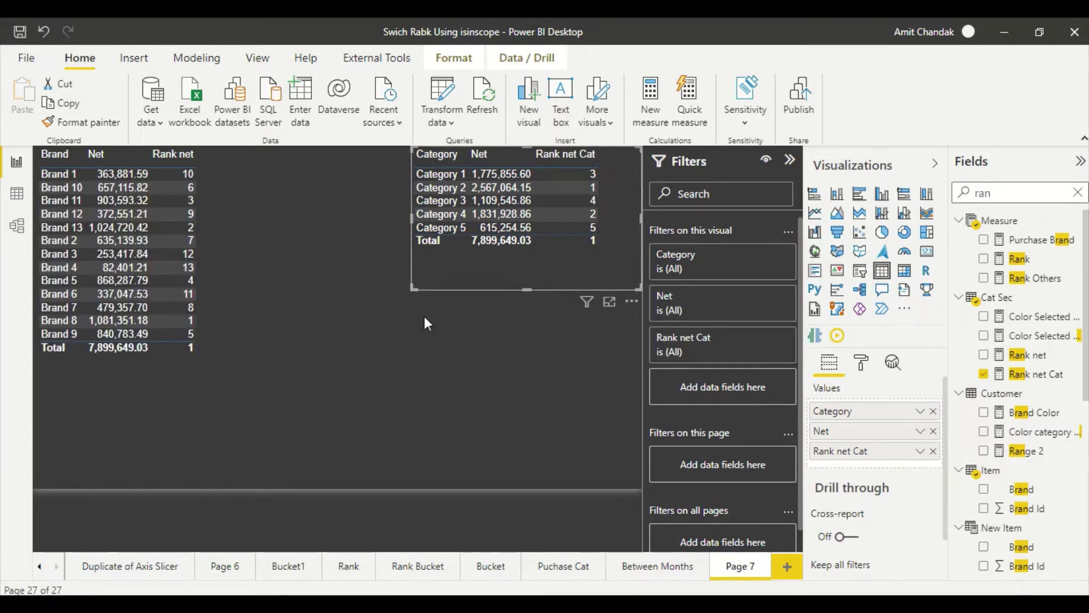
Place the Category visual below the Brand Total row as a matrix, then insert a blank matrix.
{"action": "left_click_drag", "start_coordinate": [461, 272], "coordinate": [84, 471]}
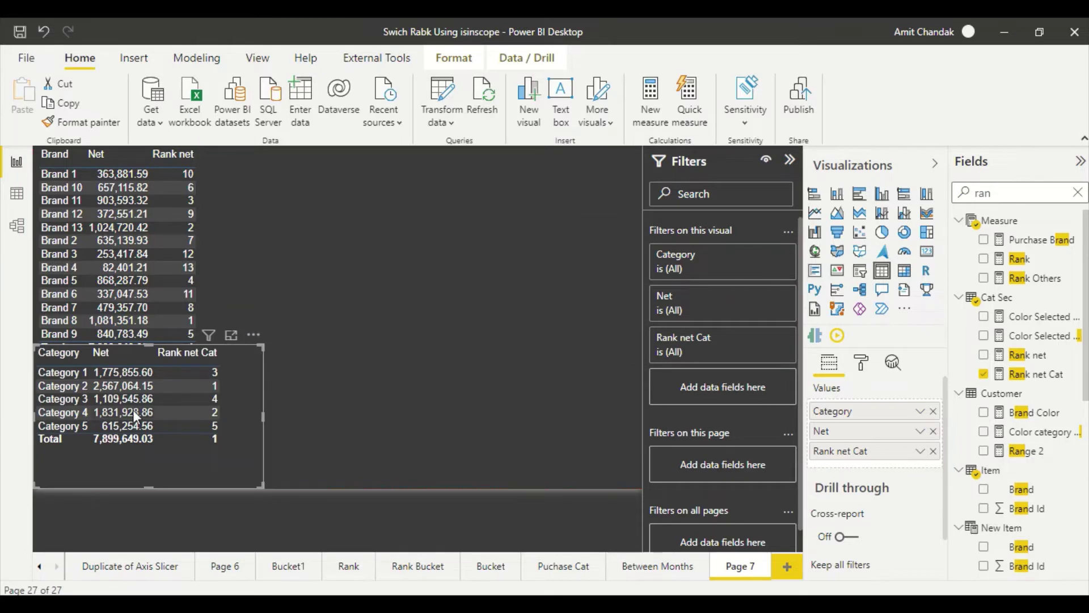
{"action": "left_click_drag", "start_coordinate": [144, 345], "coordinate": [140, 373]}
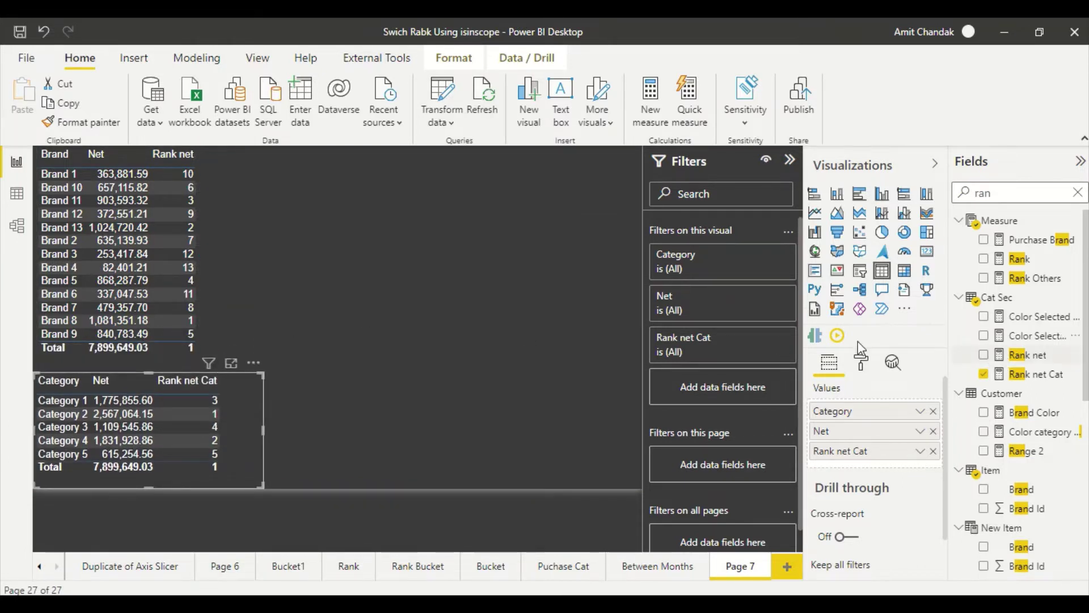
{"action": "left_click", "coordinate": [902, 271]}
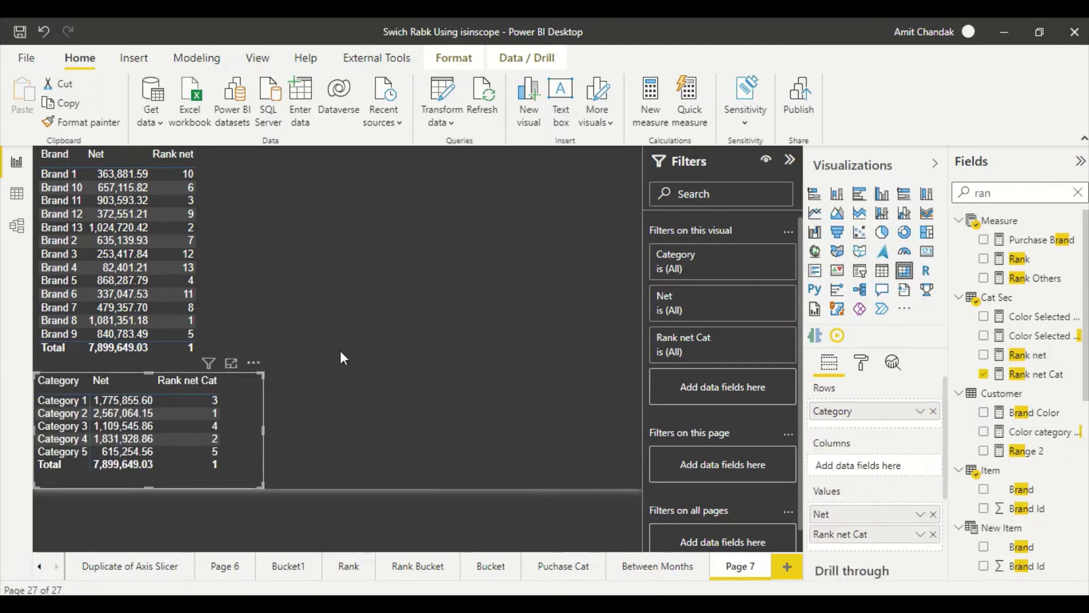
{"action": "left_click", "coordinate": [512, 264]}
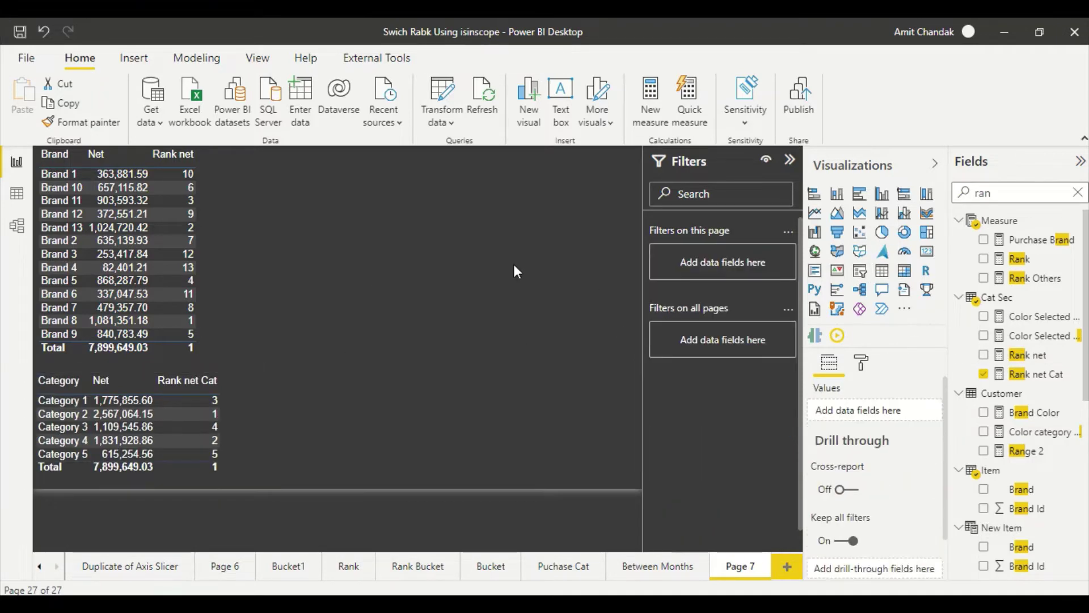
{"action": "left_click", "coordinate": [906, 271]}
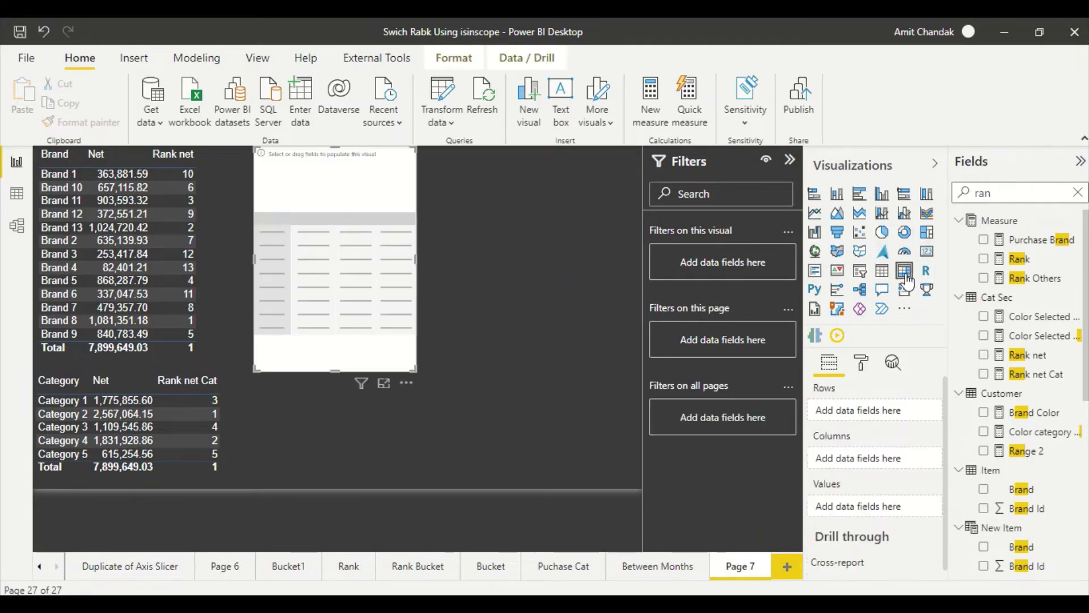
Enlarge the new matrix and add Rank net Cat and Rank net to its values.
{"action": "left_click_drag", "start_coordinate": [417, 372], "coordinate": [617, 481]}
{"action": "scroll", "coordinate": [1022, 397], "scroll_direction": "down", "scroll_amount": 10}
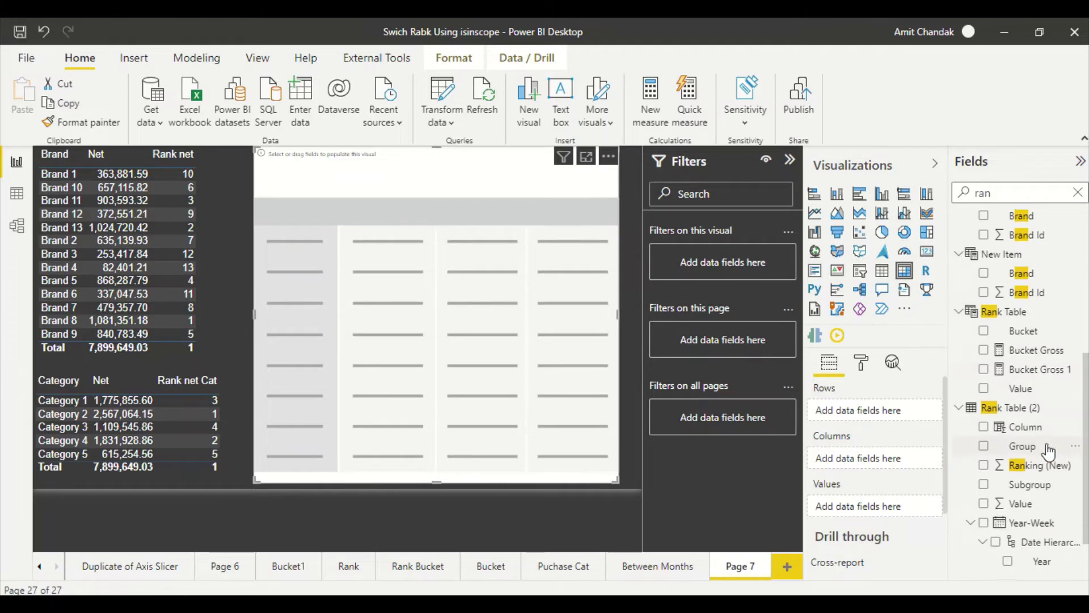
{"action": "scroll", "coordinate": [1027, 403], "scroll_direction": "up", "scroll_amount": 4}
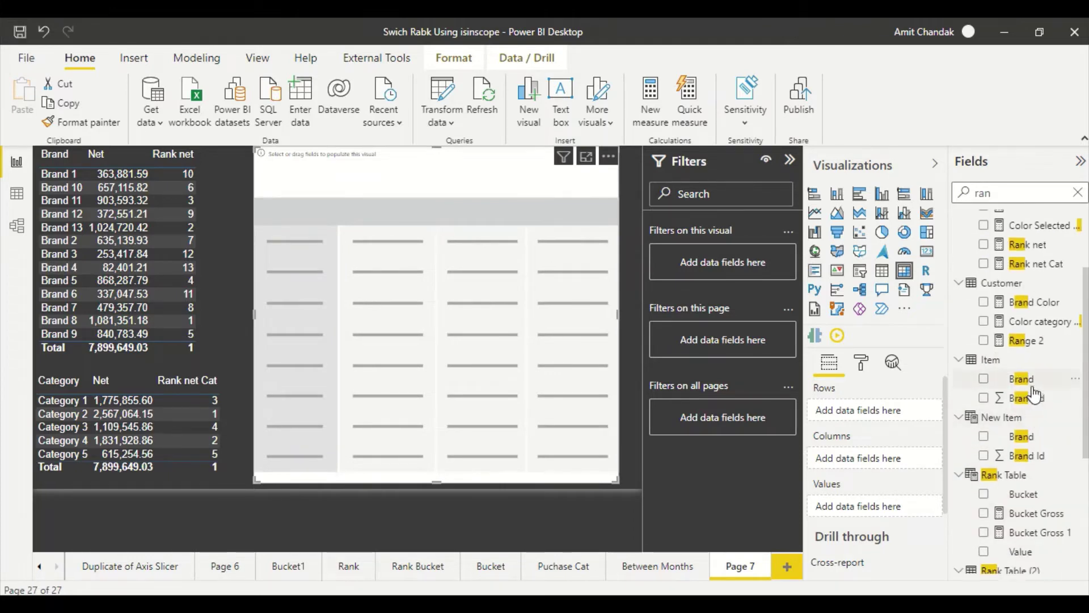
{"action": "scroll", "coordinate": [1004, 257], "scroll_direction": "up", "scroll_amount": 2}
{"action": "double_click", "coordinate": [984, 193]}
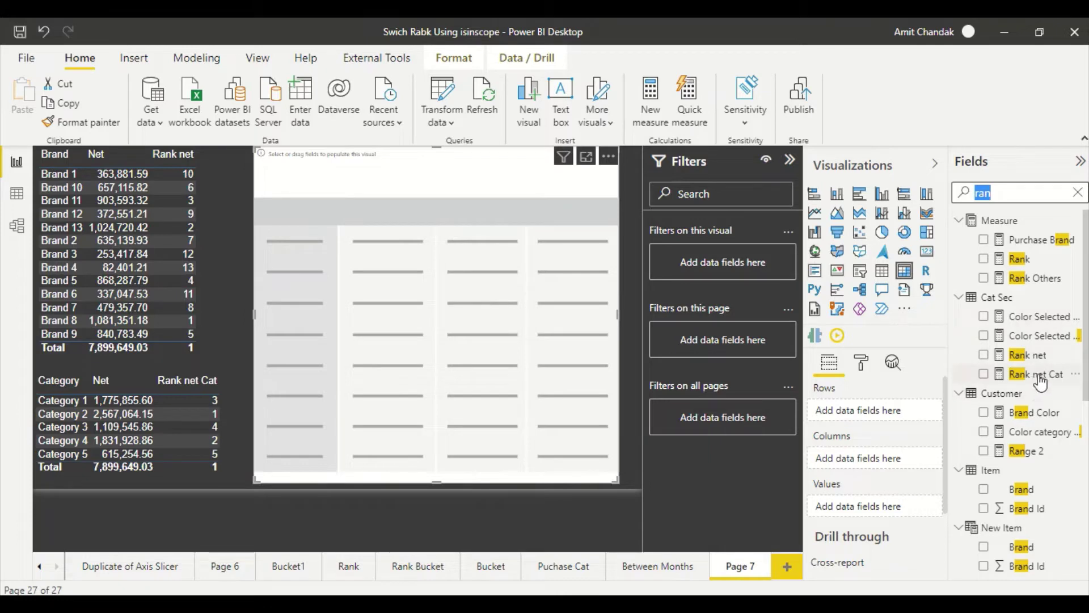
{"action": "left_click_drag", "start_coordinate": [1034, 383], "coordinate": [876, 506]}
{"action": "left_click_drag", "start_coordinate": [1020, 361], "coordinate": [888, 517]}
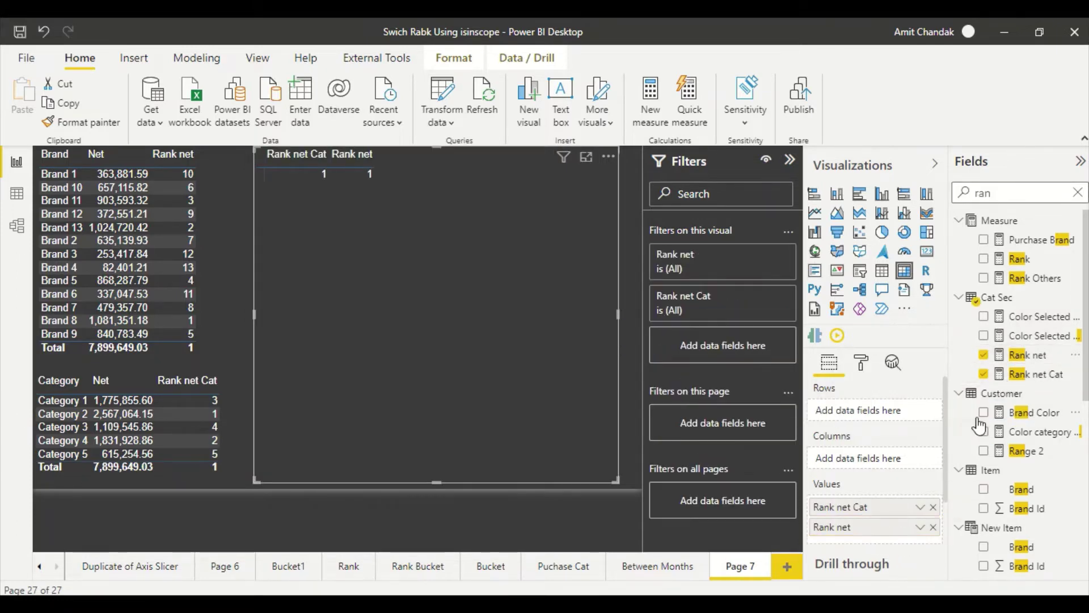
Clear the 'ran' search and add Category, then Brand, to the matrix rows.
{"action": "scroll", "coordinate": [999, 423], "scroll_direction": "down", "scroll_amount": 1}
{"action": "scroll", "coordinate": [998, 422], "scroll_direction": "down", "scroll_amount": 4}
{"action": "double_click", "coordinate": [988, 195]}
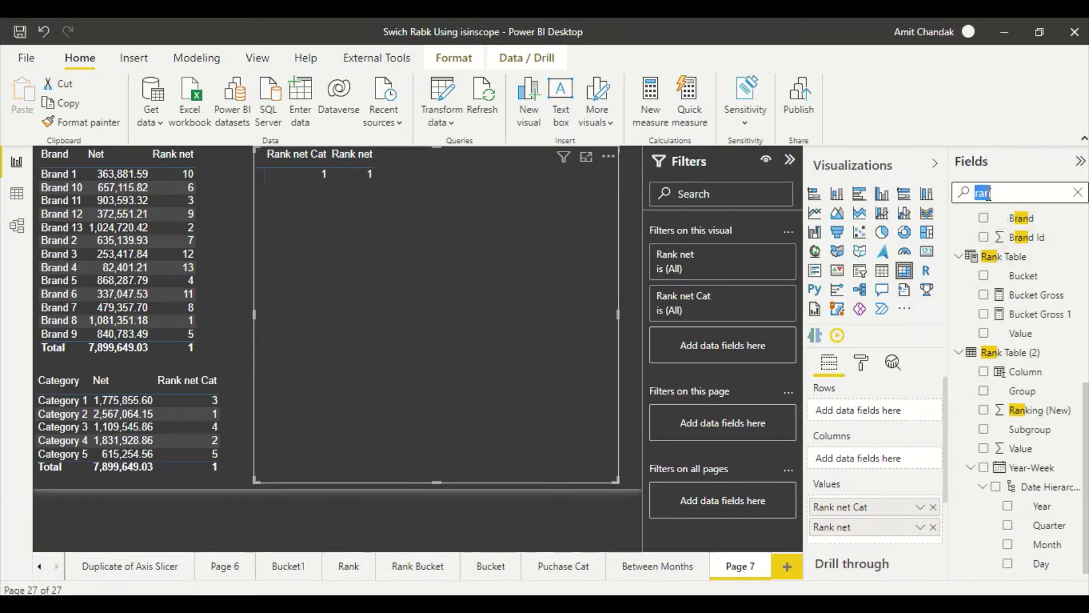
{"action": "key", "text": "BackSpace"}
{"action": "scroll", "coordinate": [998, 423], "scroll_direction": "down", "scroll_amount": 5}
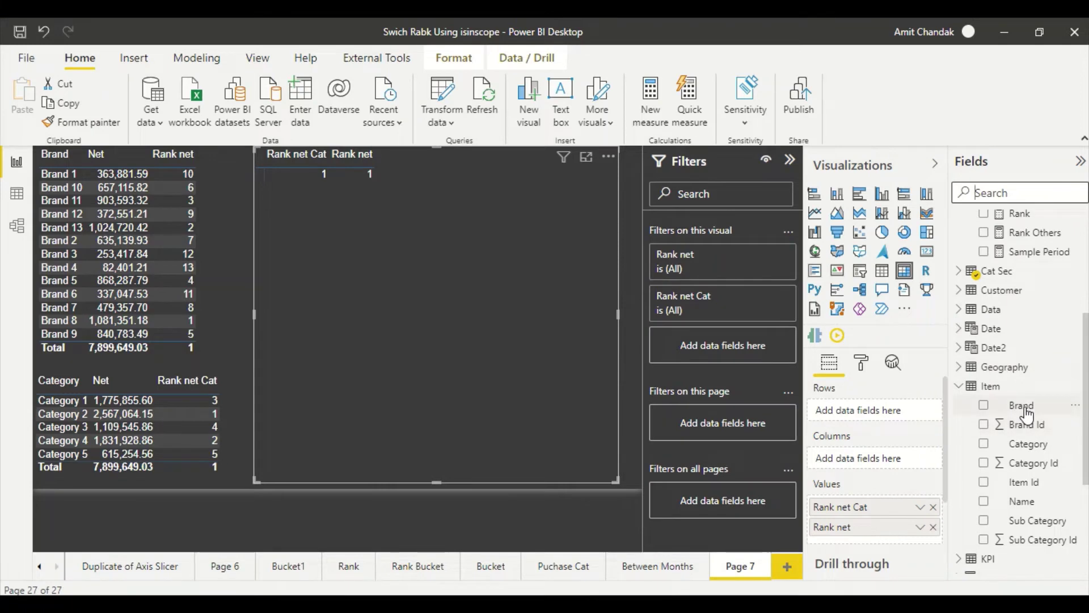
{"action": "left_click_drag", "start_coordinate": [1027, 443], "coordinate": [886, 414]}
{"action": "left_click_drag", "start_coordinate": [1021, 405], "coordinate": [883, 430]}
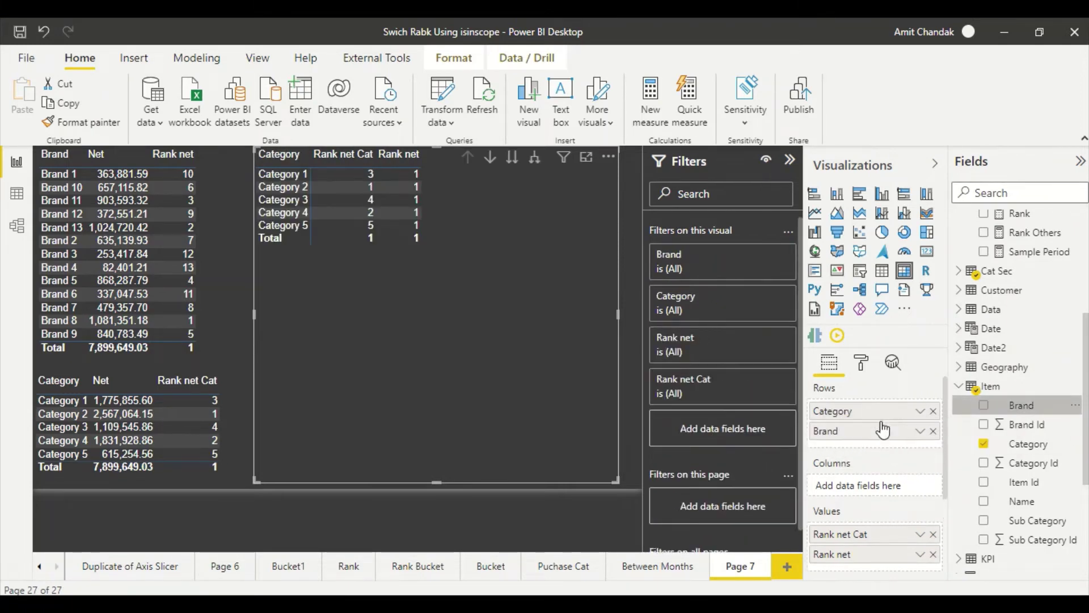
Toggle the matrix between category and brand levels, leaving every category expanded into its brands.
{"action": "left_click", "coordinate": [535, 157]}
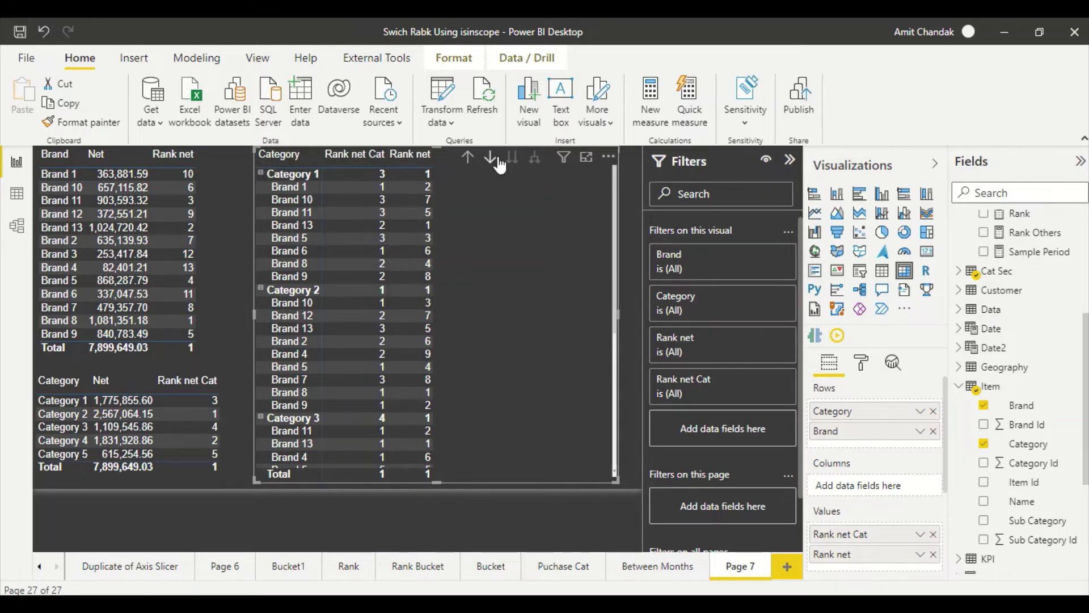
{"action": "left_click", "coordinate": [469, 158]}
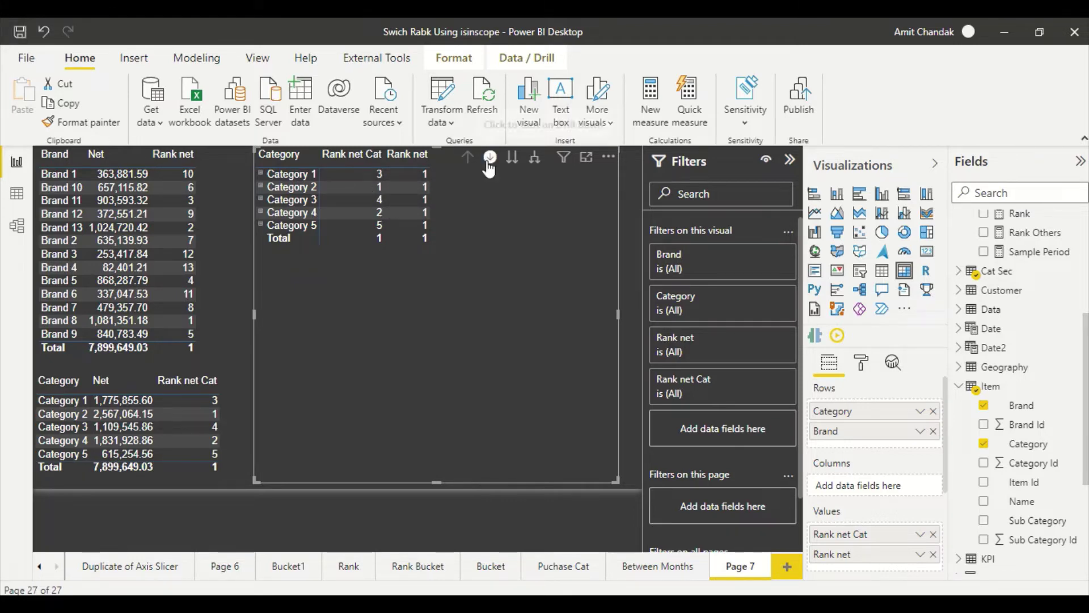
{"action": "left_click", "coordinate": [531, 162]}
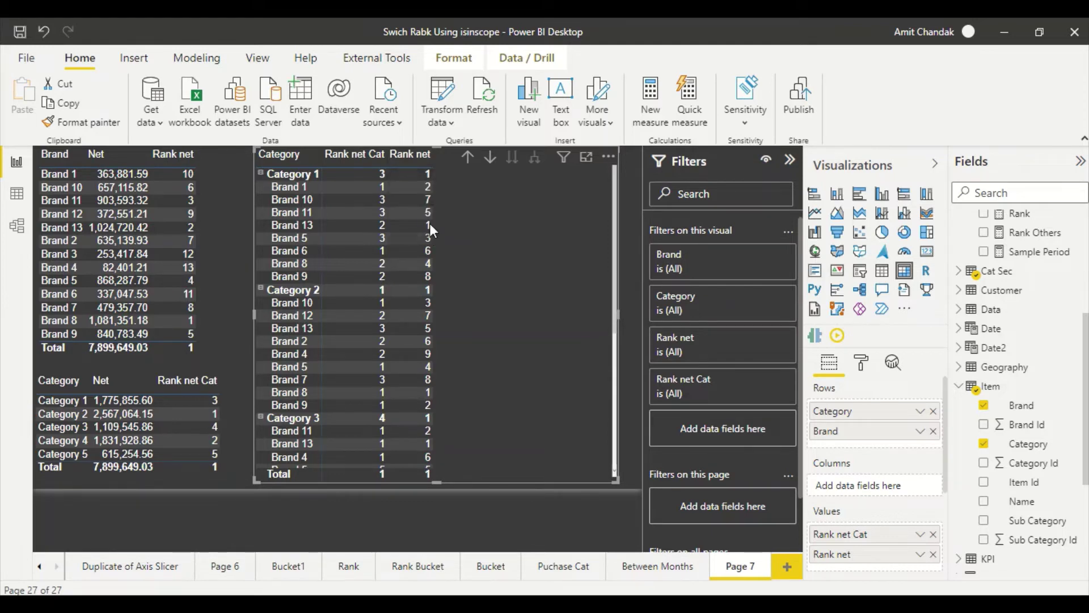
{"action": "left_click", "coordinate": [470, 160]}
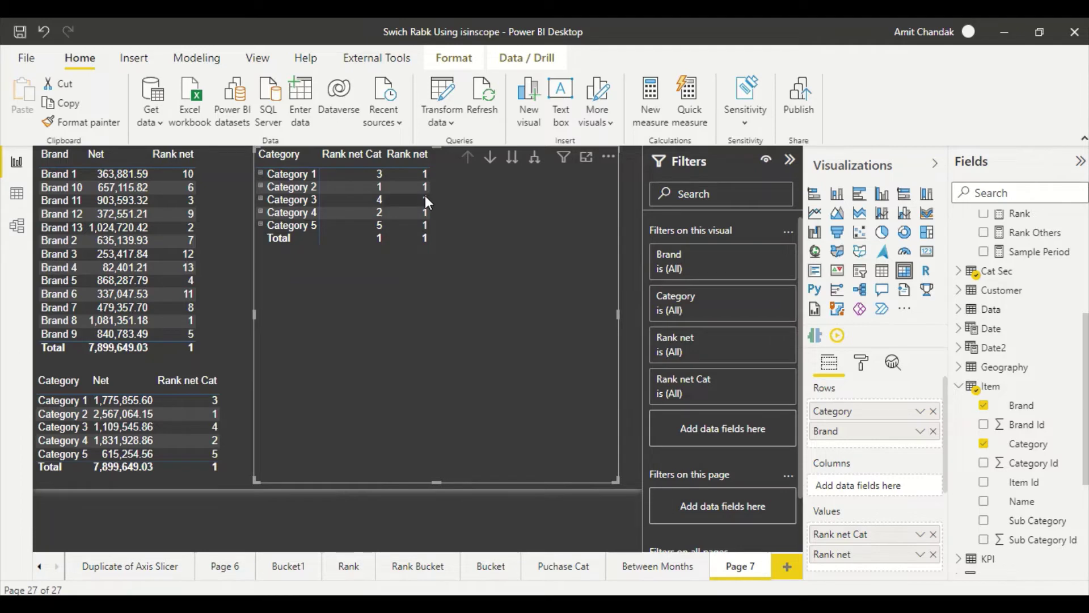
{"action": "left_click", "coordinate": [533, 158]}
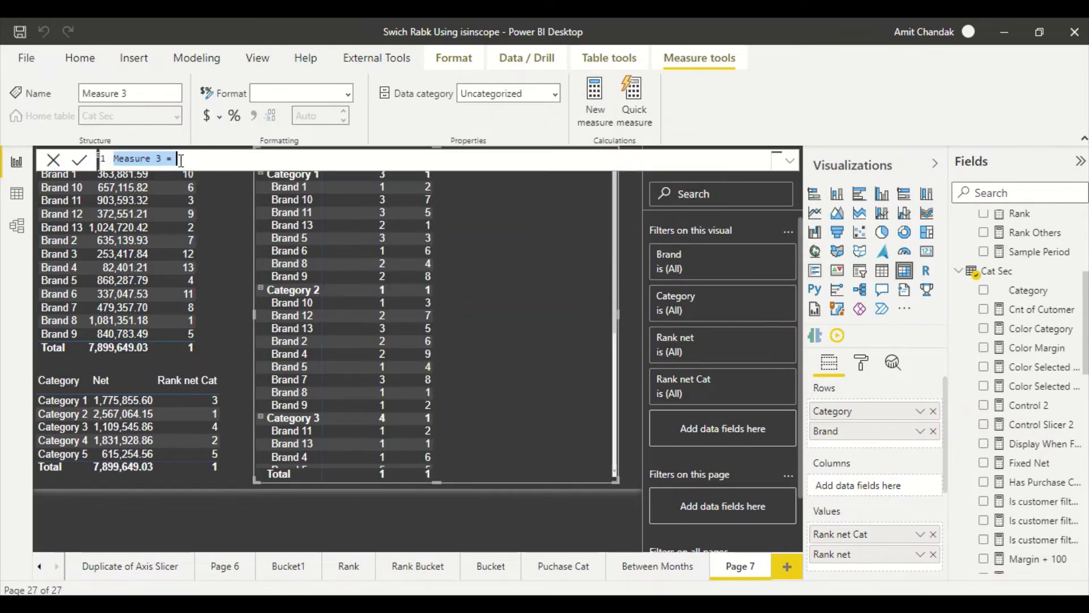
Rename the new measure to Rank Combine.
{"action": "left_click", "coordinate": [163, 157]}
{"action": "left_click_drag", "start_coordinate": [161, 158], "coordinate": [104, 157]}
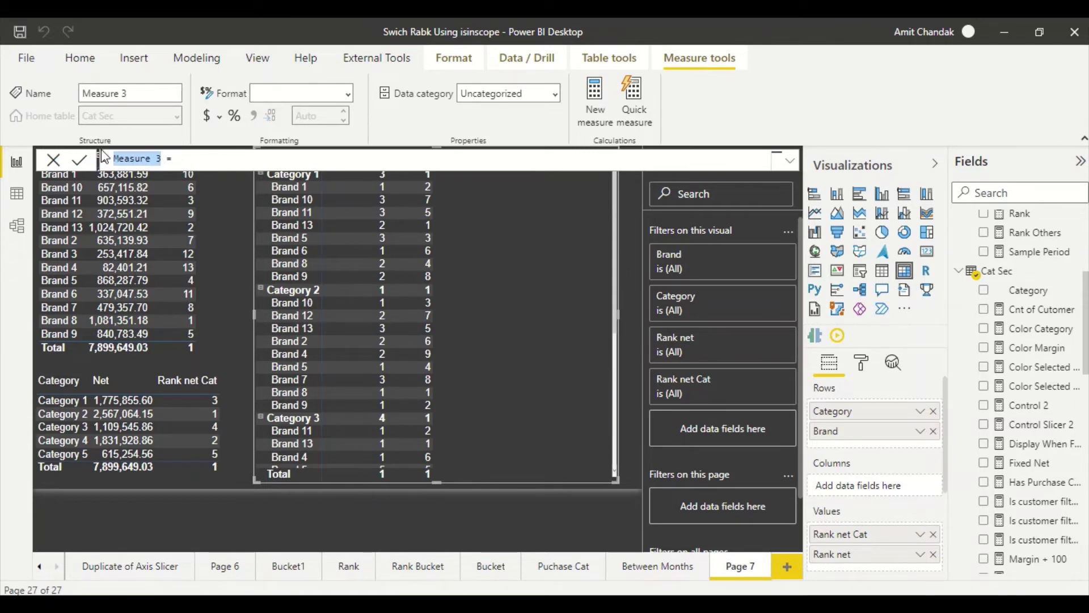
{"action": "type", "text": "Rank"}
{"action": "type", "text": " Combine"}
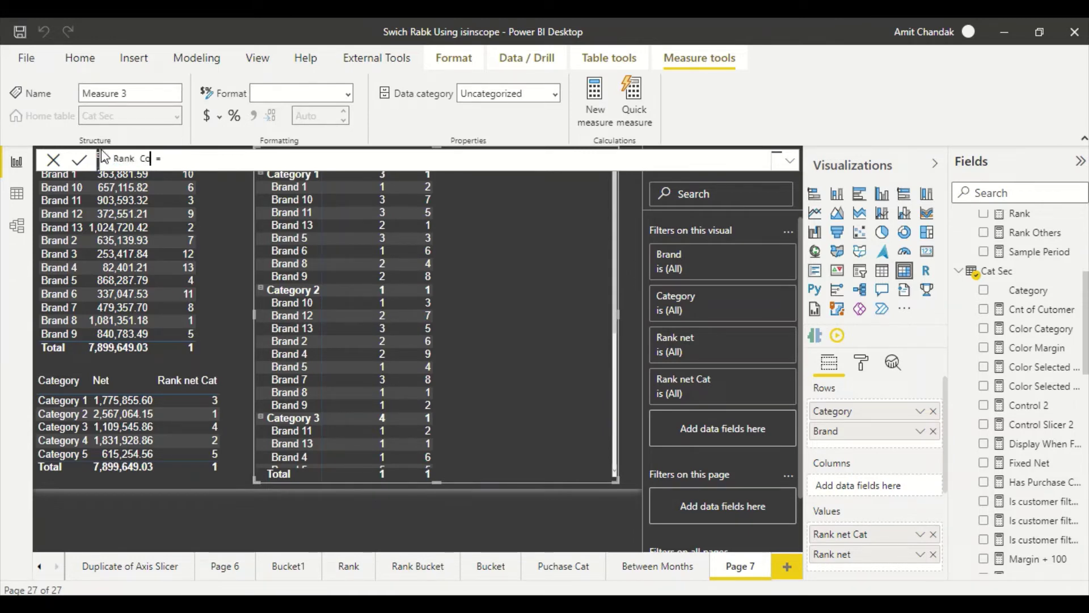
Give it the formula if(ISINSCOPE('Item'[Category]),1,0) and commit it.
{"action": "key", "text": "End"}
{"action": "type", "text": "i"}
{"action": "type", "text": "f"}
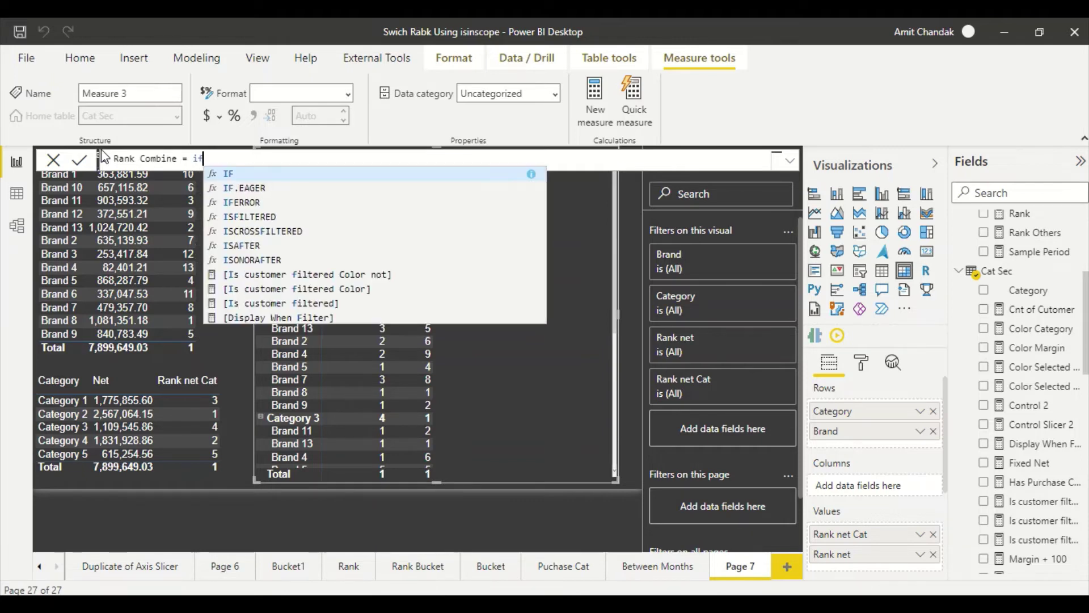
{"action": "type", "text": "(isin"}
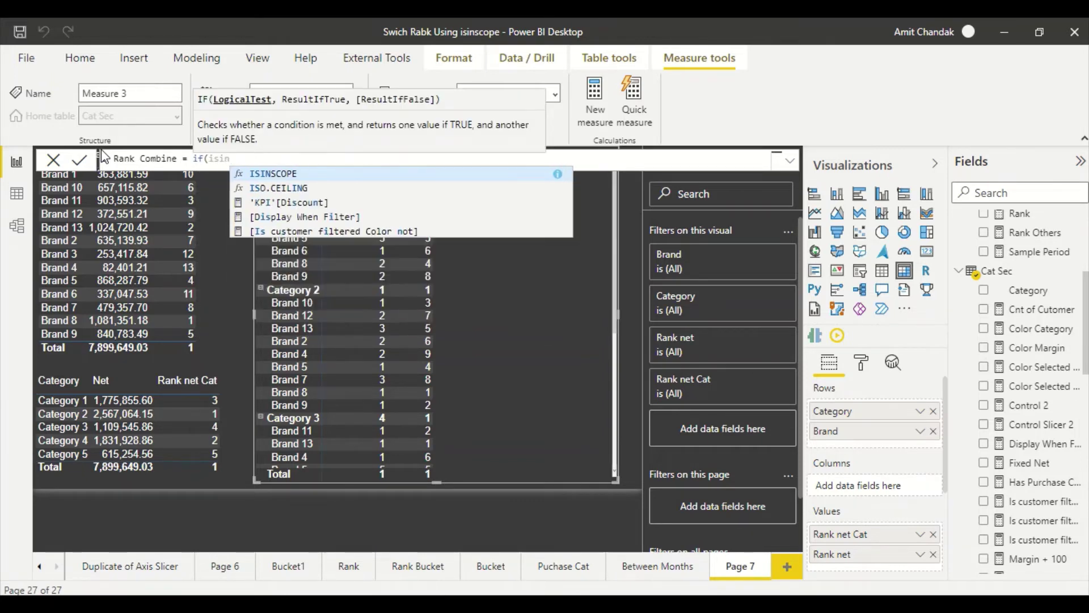
{"action": "key", "text": "Tab"}
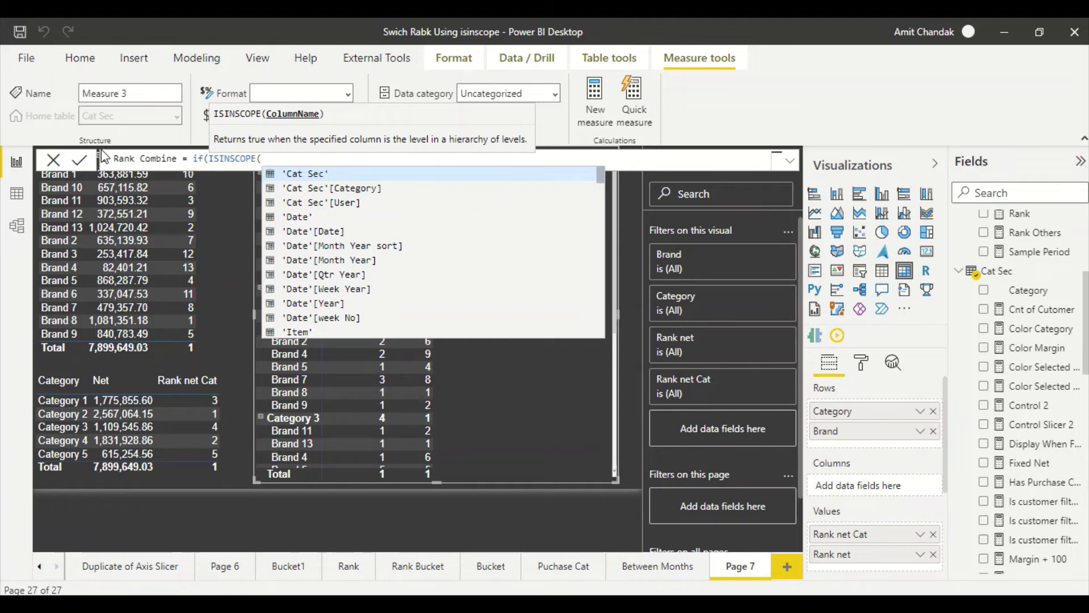
{"action": "type", "text": "ite"}
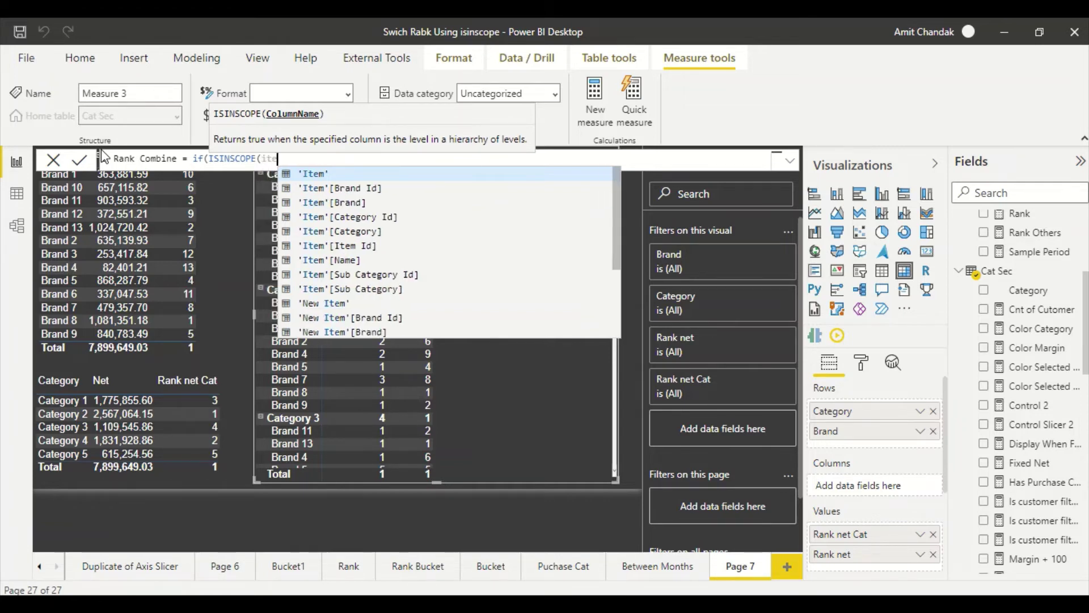
{"action": "key", "text": "Down"}
{"action": "key", "text": "Down"}
{"action": "key", "text": "Down"}
{"action": "key", "text": "Down"}
{"action": "key", "text": "Tab"}
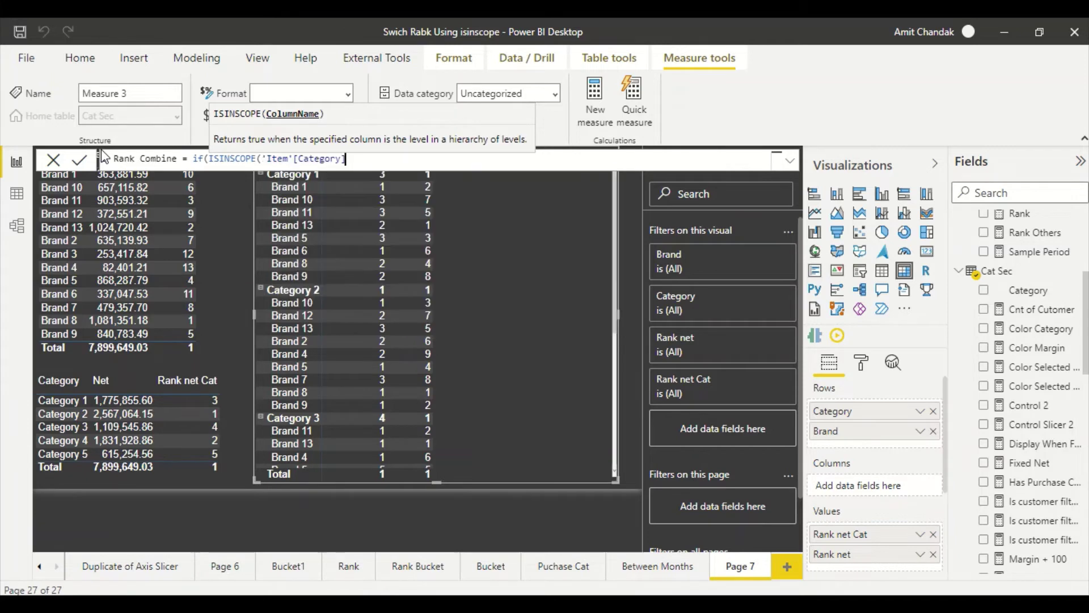
{"action": "type", "text": "),1,"}
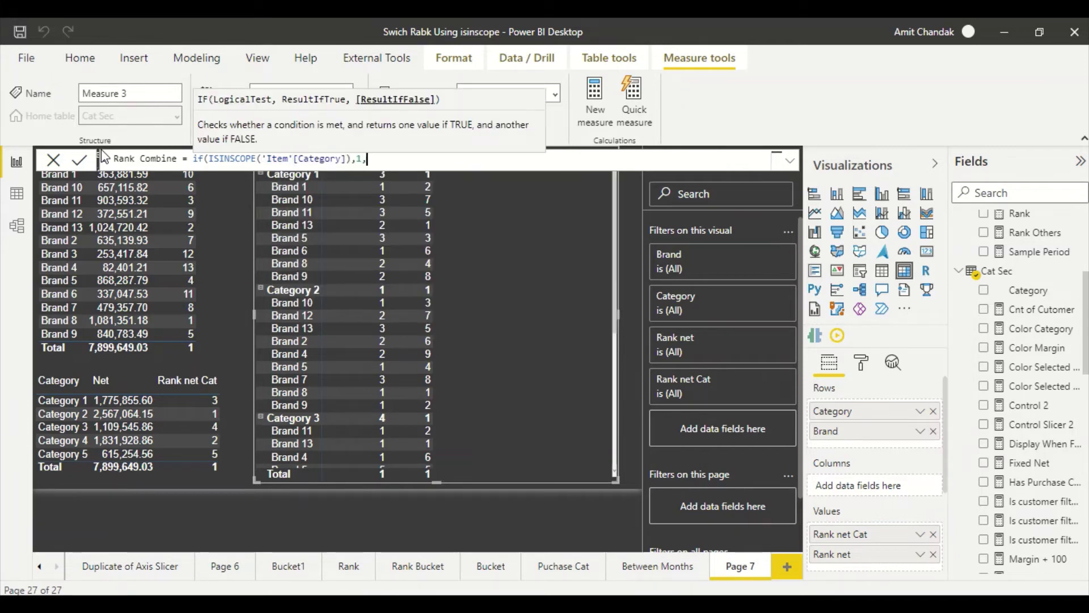
{"action": "type", "text": "0)"}
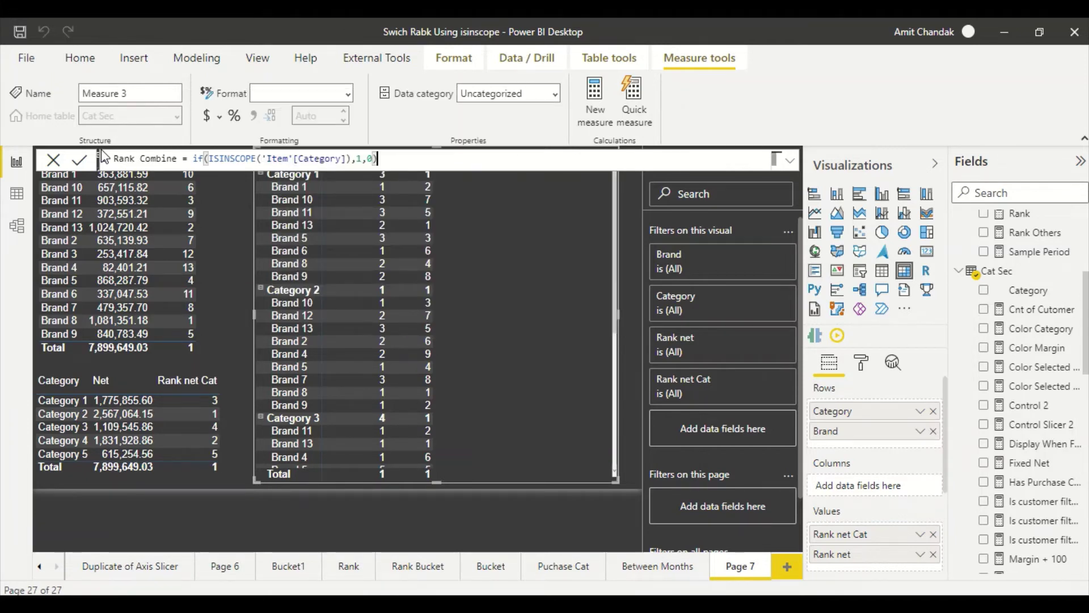
{"action": "key", "text": "Return"}
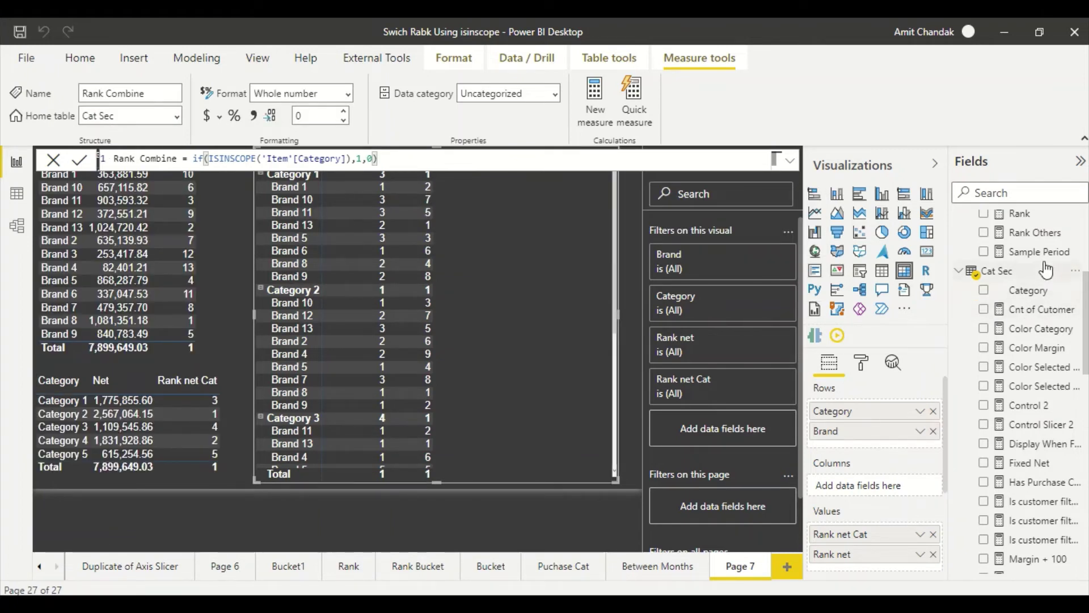
{"action": "scroll", "coordinate": [1053, 301], "scroll_direction": "up", "scroll_amount": 4}
{"action": "scroll", "coordinate": [1053, 294], "scroll_direction": "down", "scroll_amount": 10}
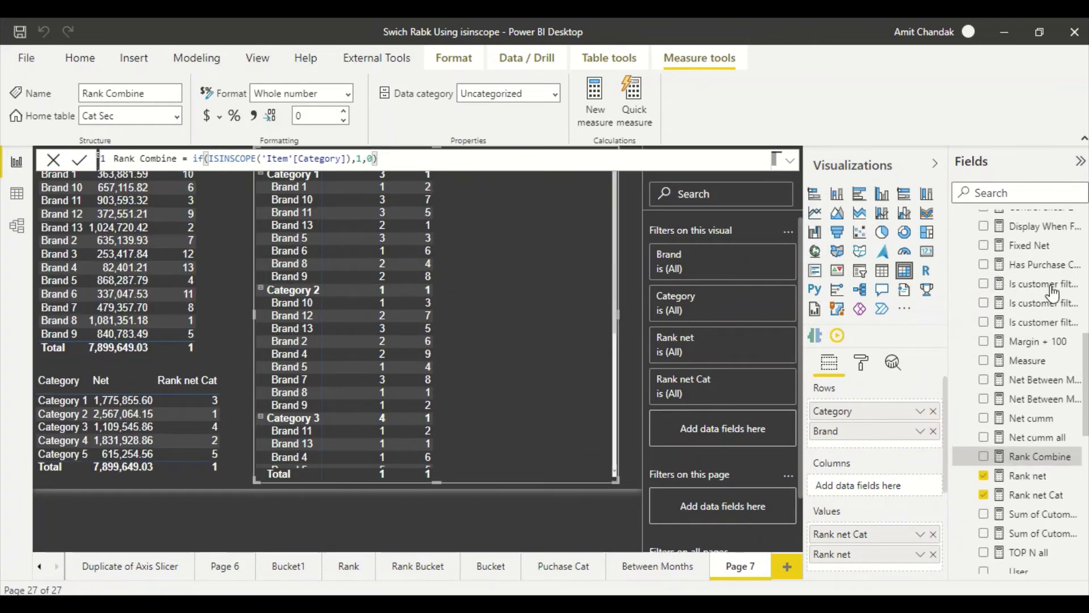
Add Rank Combine to the matrix values, then shorten and reposition the matrix.
{"action": "left_click_drag", "start_coordinate": [1038, 401], "coordinate": [533, 292]}
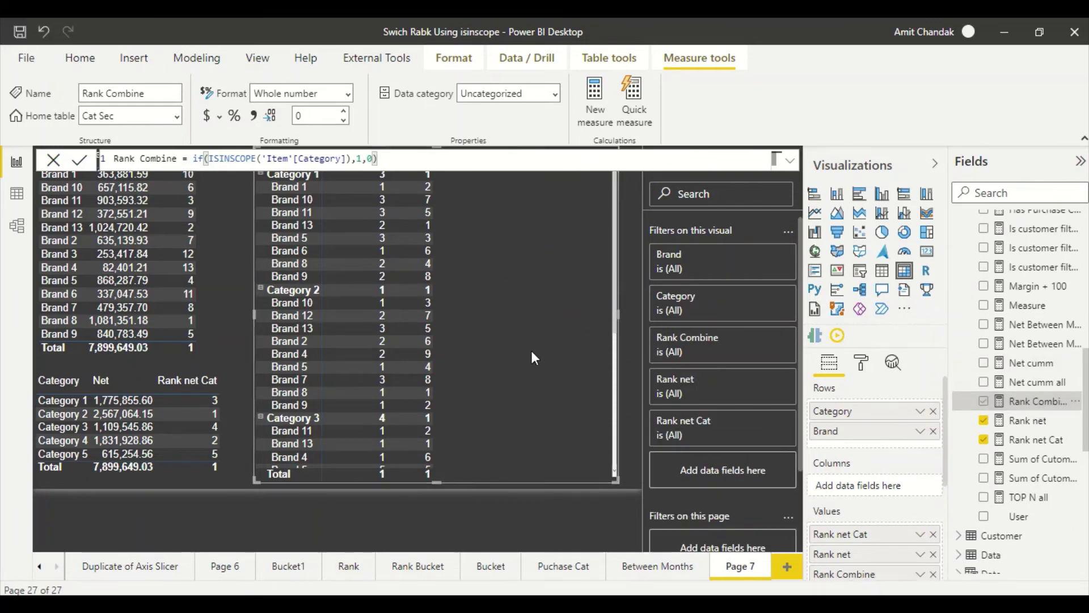
{"action": "left_click_drag", "start_coordinate": [439, 481], "coordinate": [431, 447]}
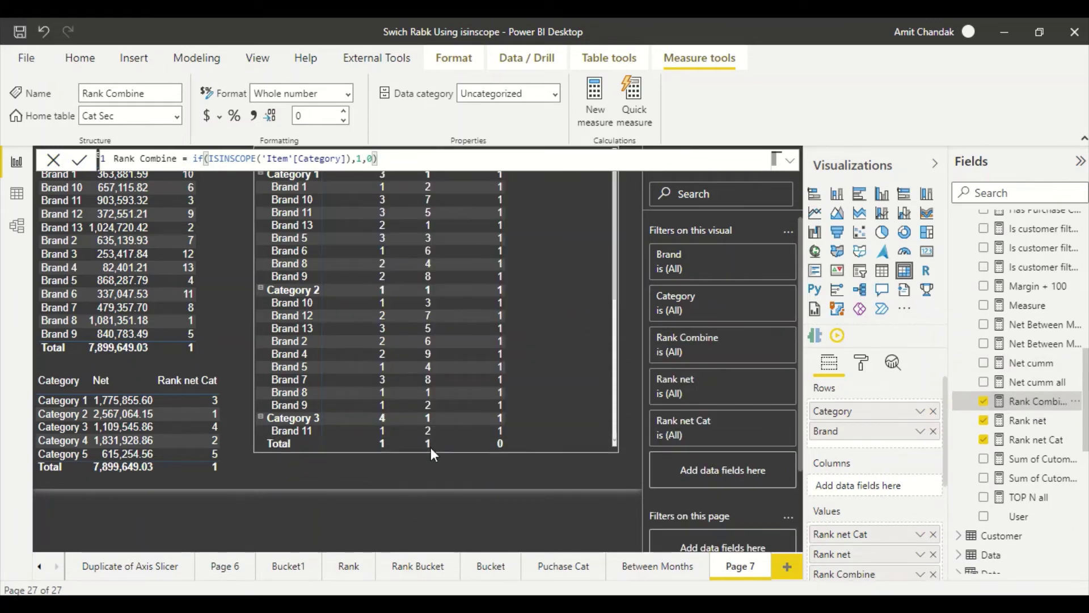
{"action": "left_click_drag", "start_coordinate": [554, 364], "coordinate": [538, 428]}
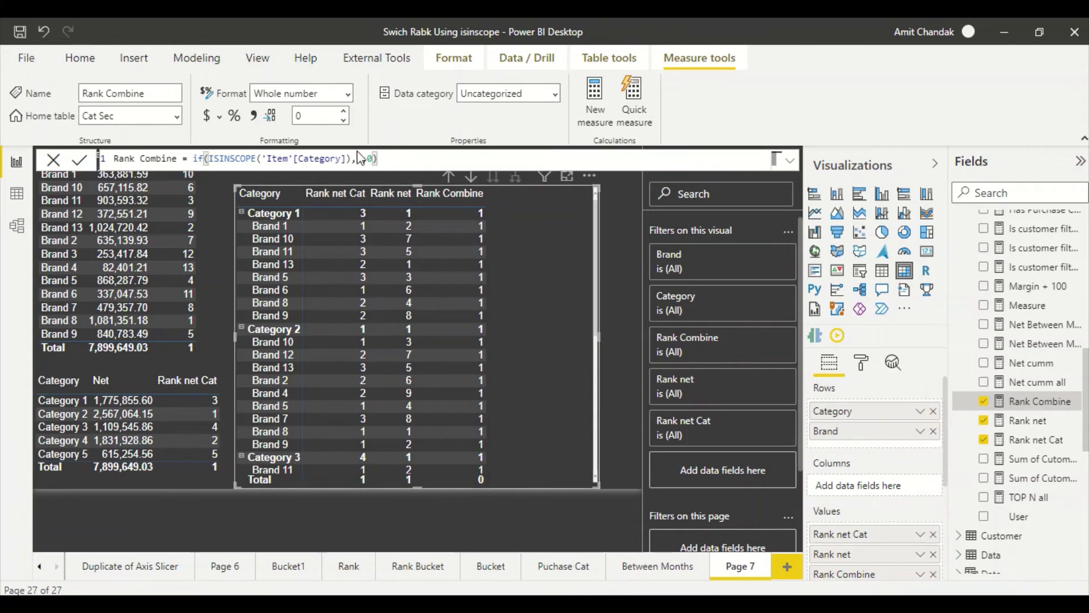
{"action": "double_click", "coordinate": [329, 159]}
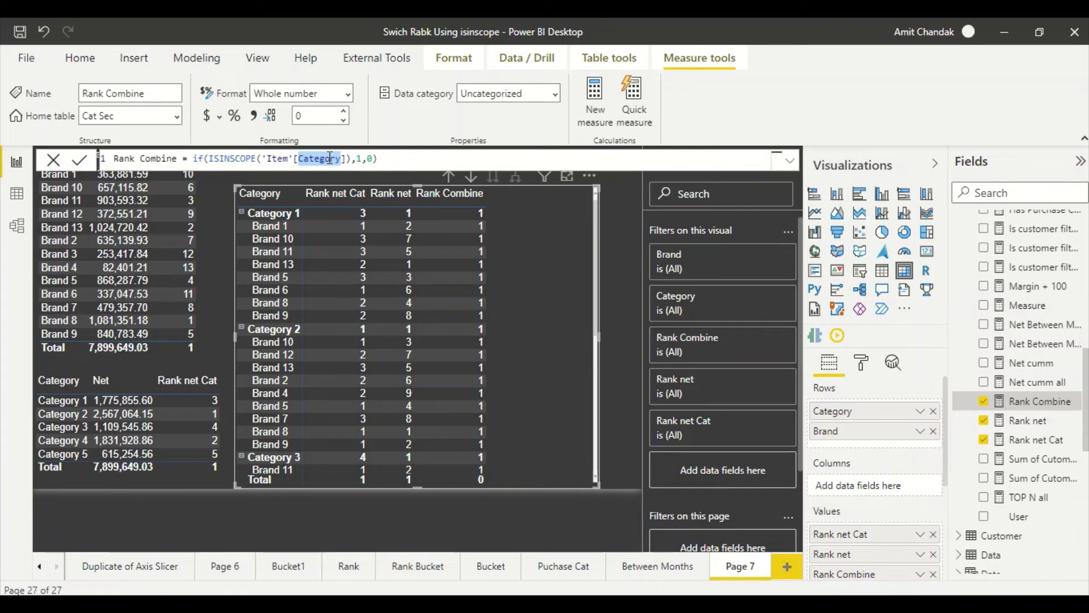
Change Rank Combine's ISINSCOPE test from 'Item'[Category] to 'Item'[Brand] and commit the formula.
{"action": "key", "text": "BackSpace"}
{"action": "type", "text": "b"}
{"action": "key", "text": "Tab"}
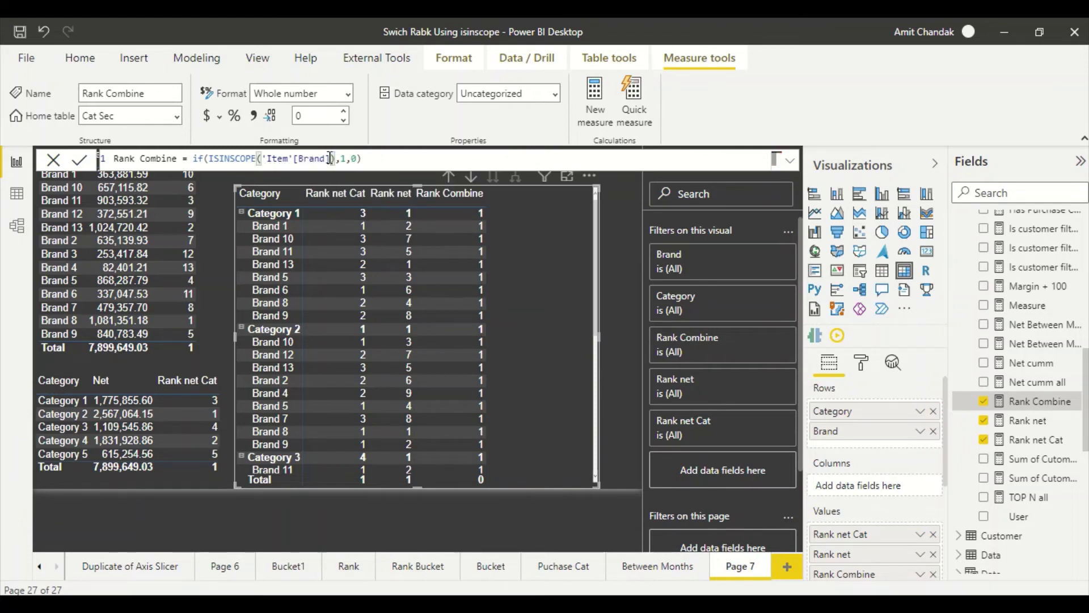
{"action": "key", "text": "Return"}
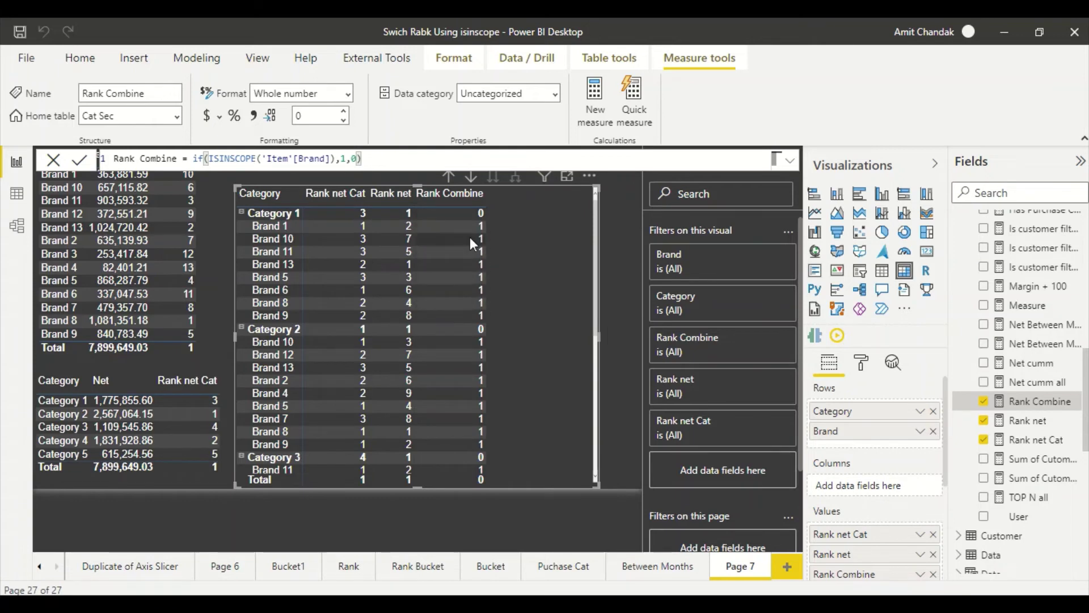
Replace the 1 result in Rank Combine with the [Rank net] measure.
{"action": "left_click", "coordinate": [343, 159]}
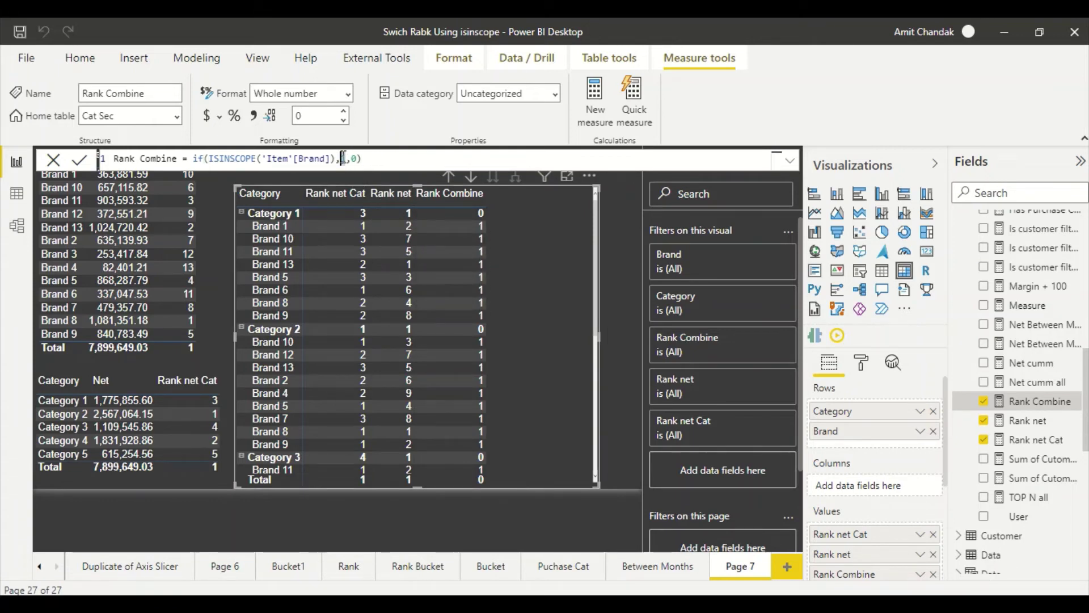
{"action": "type", "text": "["}
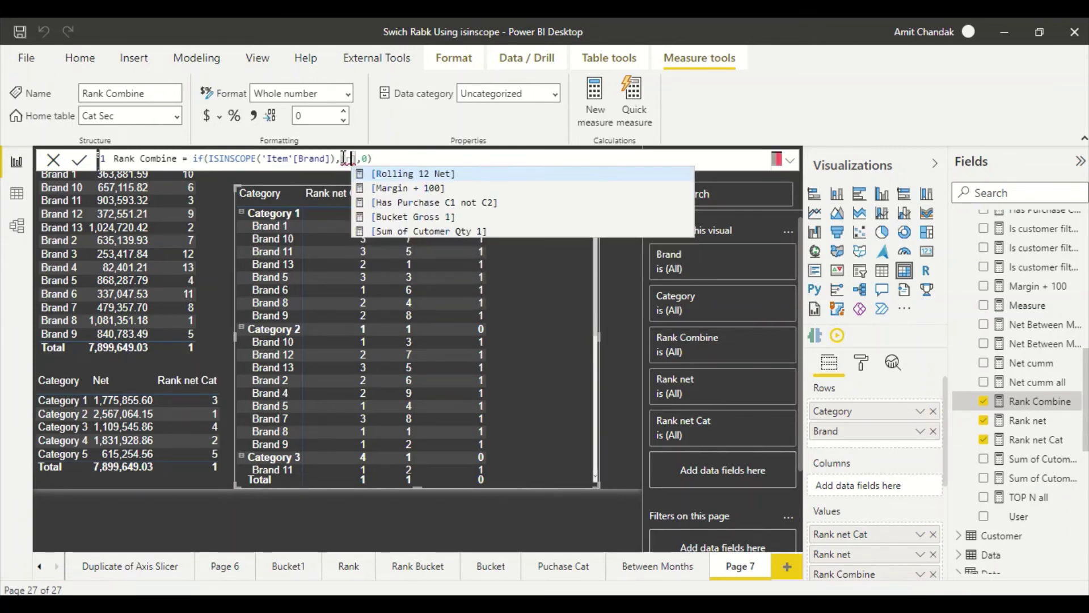
{"action": "type", "text": "rank"}
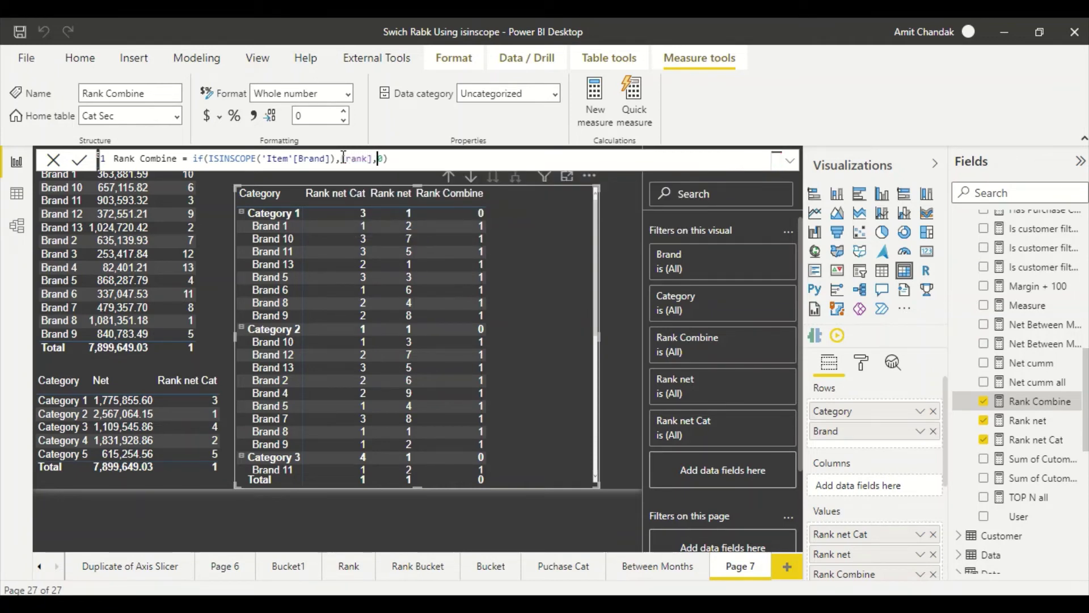
{"action": "key", "text": "BackSpace"}
{"action": "key", "text": "BackSpace"}
{"action": "key", "text": "BackSpace"}
{"action": "key", "text": "ctrl+space"}
{"action": "type", "text": "ank"}
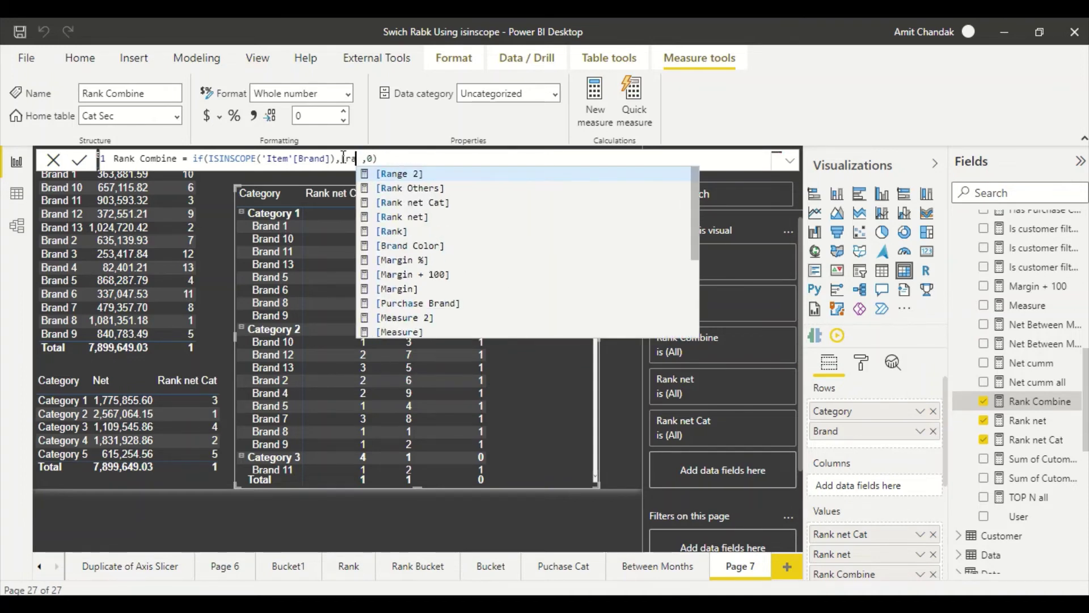
{"action": "key", "text": "Down"}
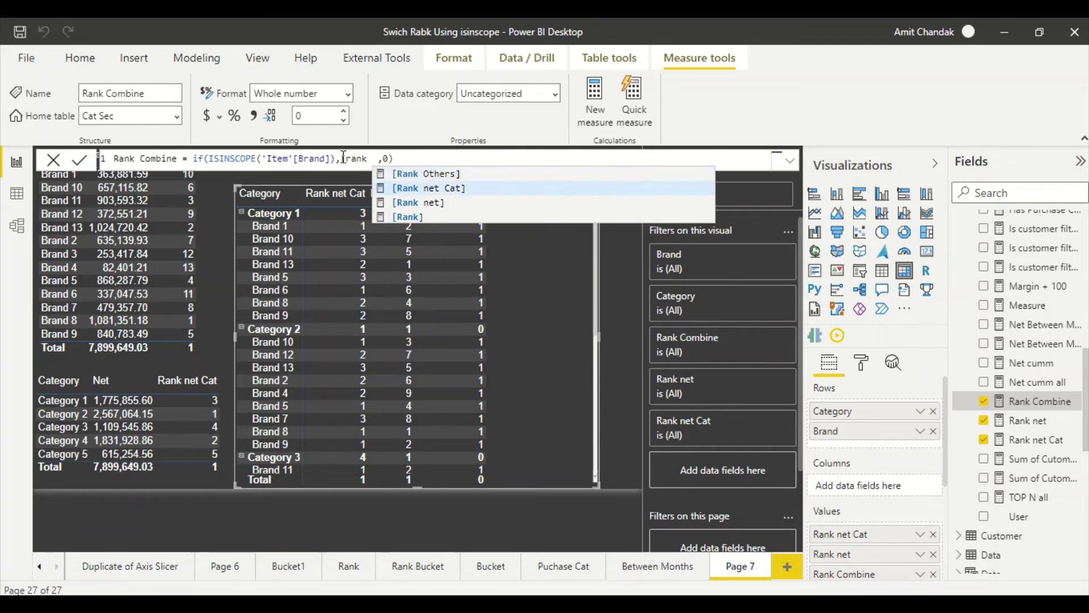
{"action": "key", "text": "Down"}
{"action": "key", "text": "Tab"}
Replace the 0 result with the [Rank net Cat] measure and commit the formula.
{"action": "key", "text": "Right"}
{"action": "key", "text": "Right"}
{"action": "key", "text": "Right"}
{"action": "key", "text": "BackSpace"}
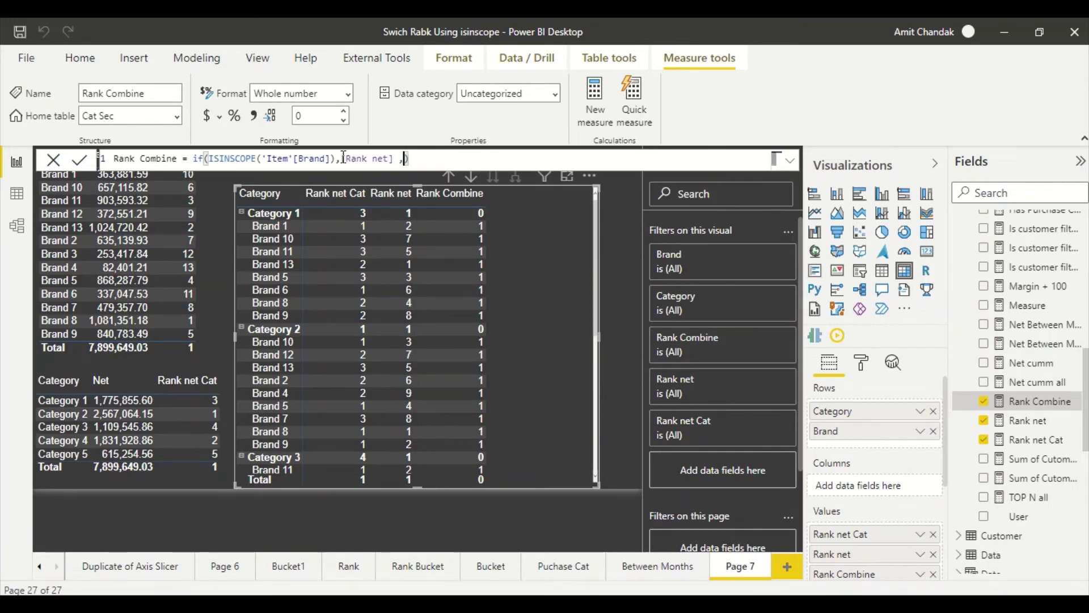
{"action": "type", "text": "[rank"}
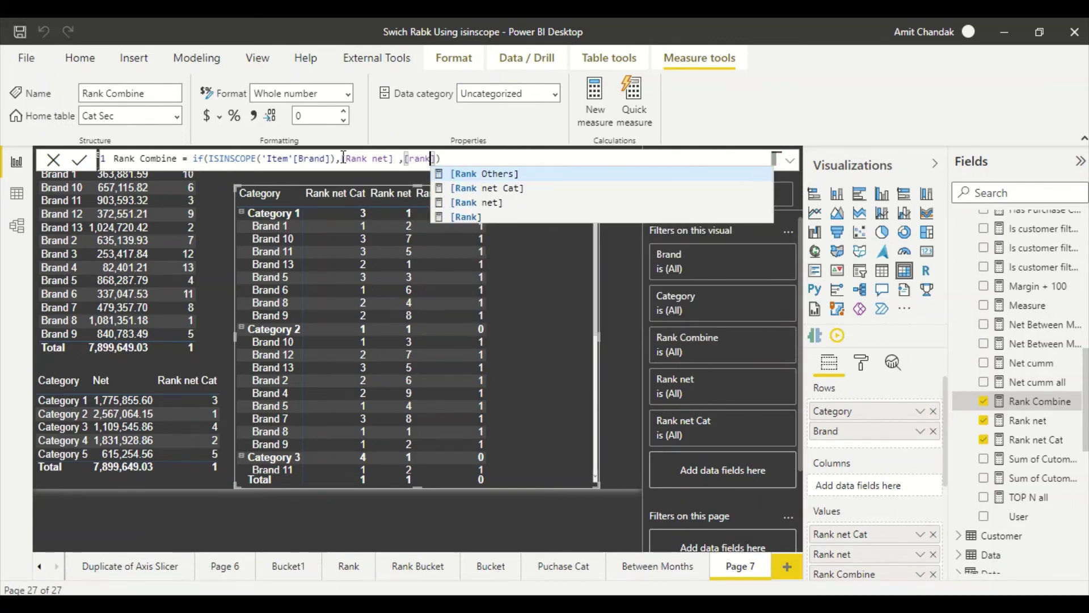
{"action": "key", "text": "Down"}
{"action": "key", "text": "Down"}
{"action": "key", "text": "Down"}
{"action": "key", "text": "Up"}
{"action": "key", "text": "Up"}
{"action": "key", "text": "Tab"}
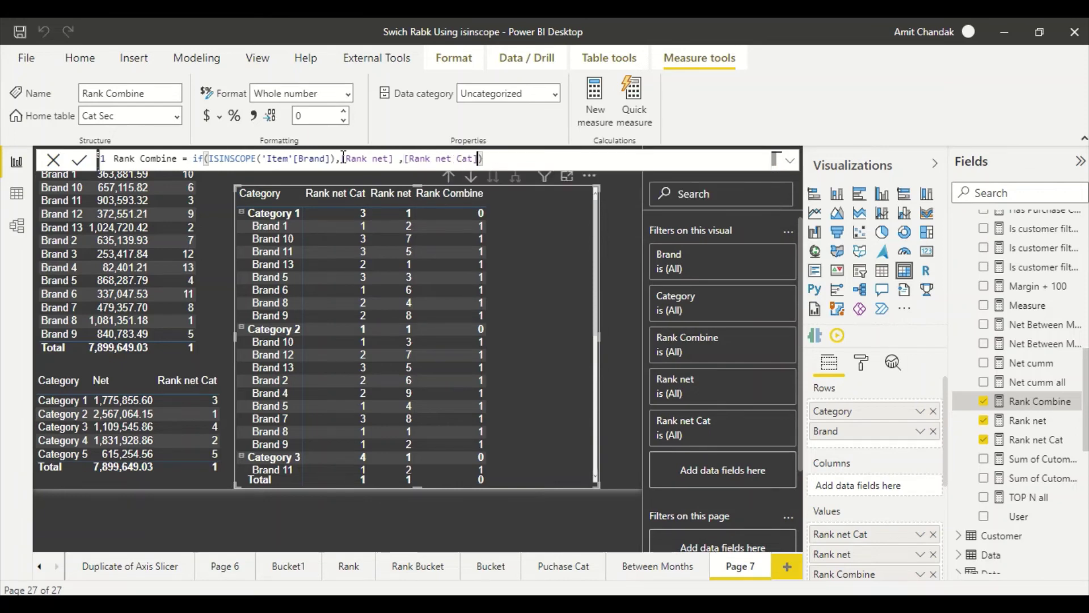
{"action": "key", "text": "Return"}
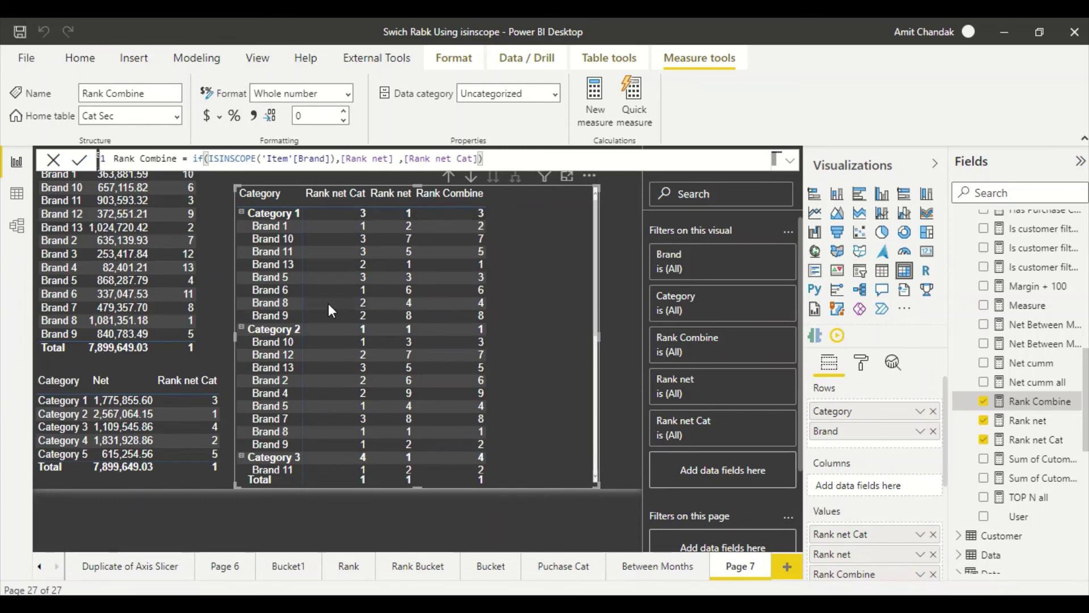
{"action": "scroll", "coordinate": [396, 332], "scroll_direction": "down", "scroll_amount": 2}
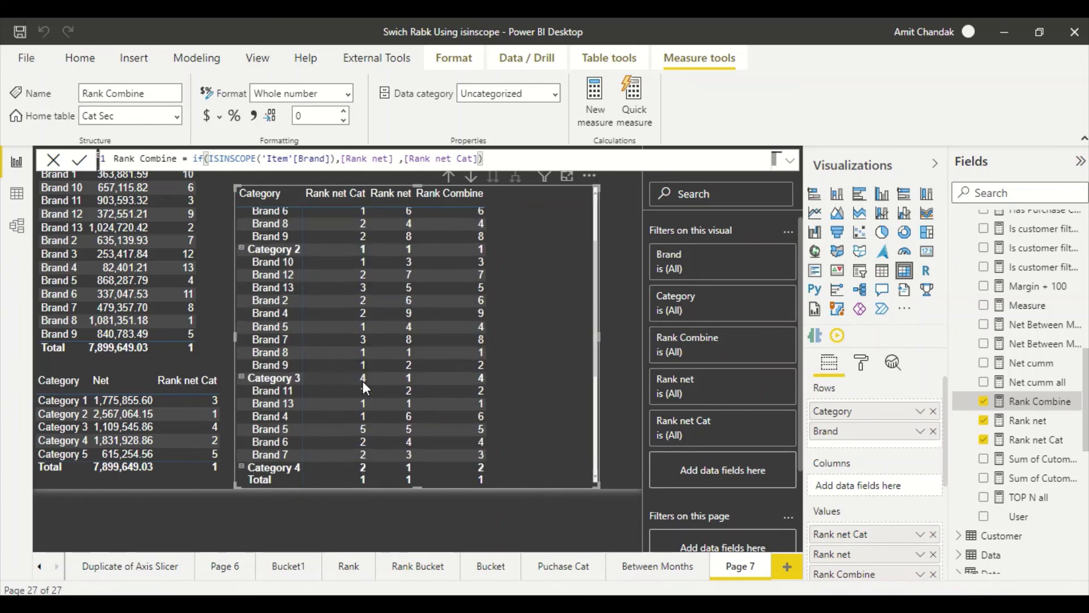
{"action": "scroll", "coordinate": [366, 383], "scroll_direction": "down", "scroll_amount": 2}
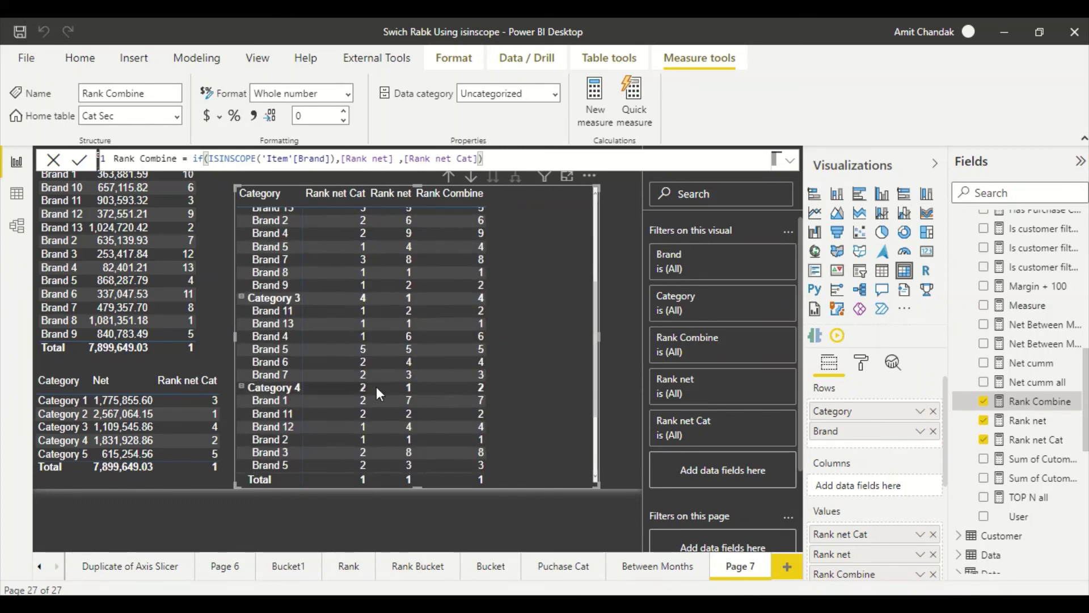
{"action": "scroll", "coordinate": [461, 385], "scroll_direction": "down", "scroll_amount": 2}
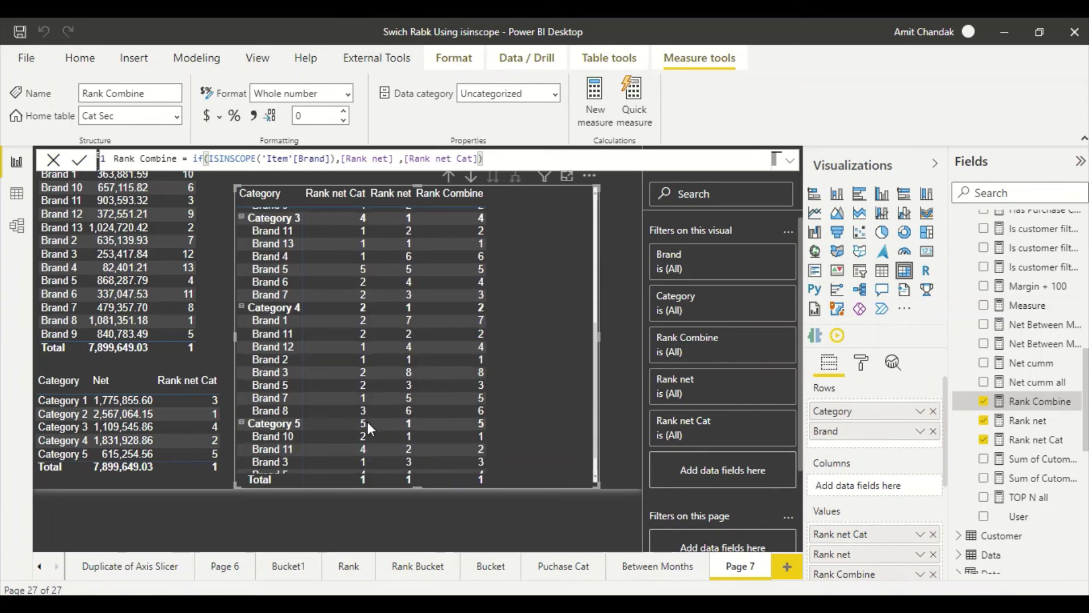
{"action": "scroll", "coordinate": [442, 416], "scroll_direction": "down", "scroll_amount": 1}
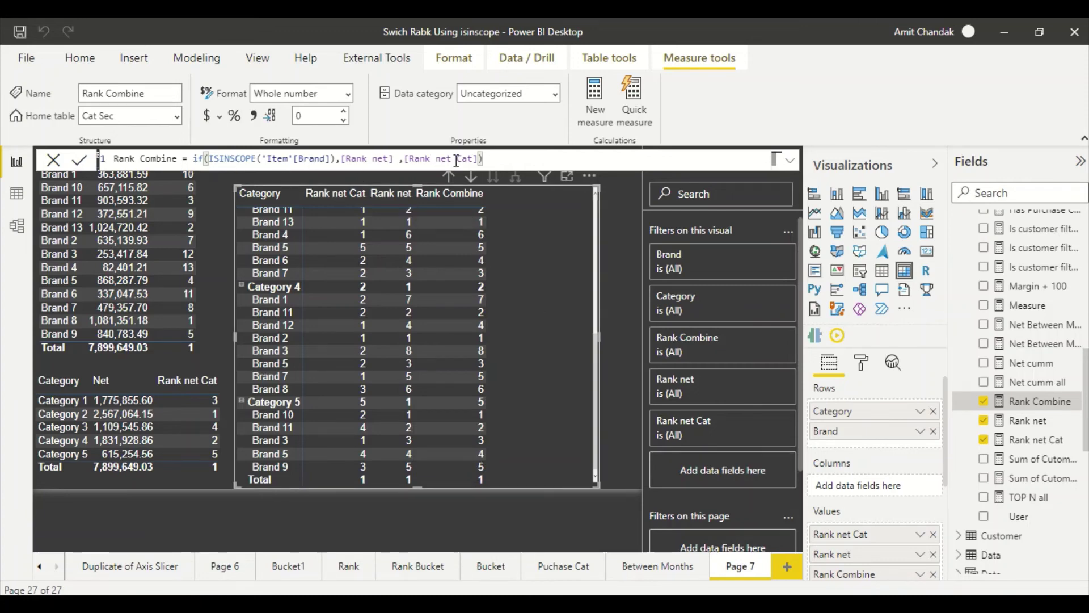
{"action": "key", "text": "ctrl+a"}
Replace IF with SWITCH(True(), ...) and split the Brand and Rank net Cat parts onto separate lines.
{"action": "left_click", "coordinate": [502, 159]}
{"action": "double_click", "coordinate": [199, 159]}
{"action": "type", "text": "Switc"}
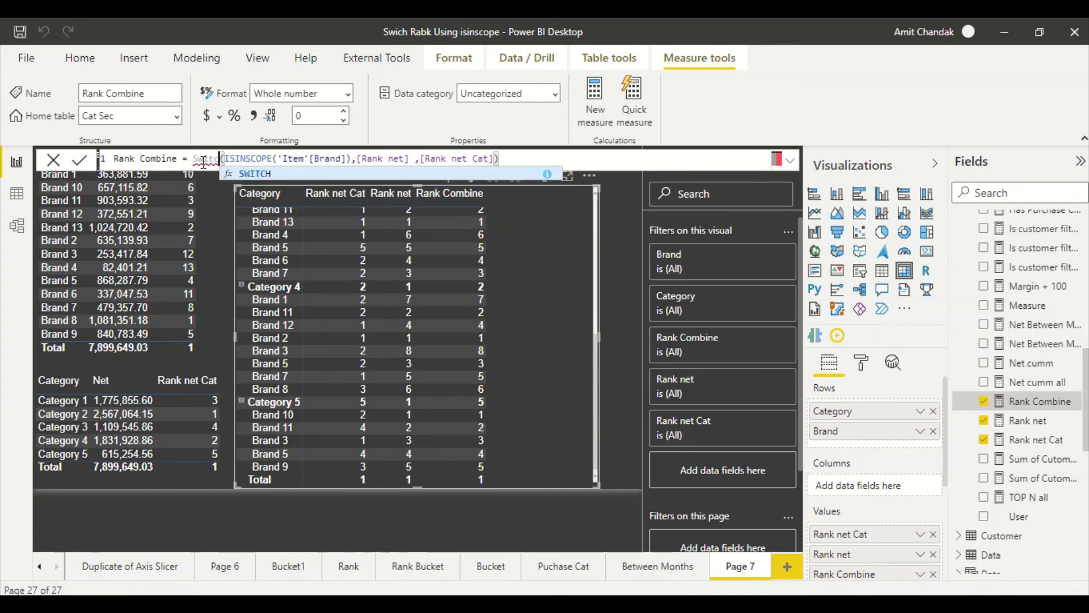
{"action": "key", "text": "Tab"}
{"action": "type", "text": "True()"}
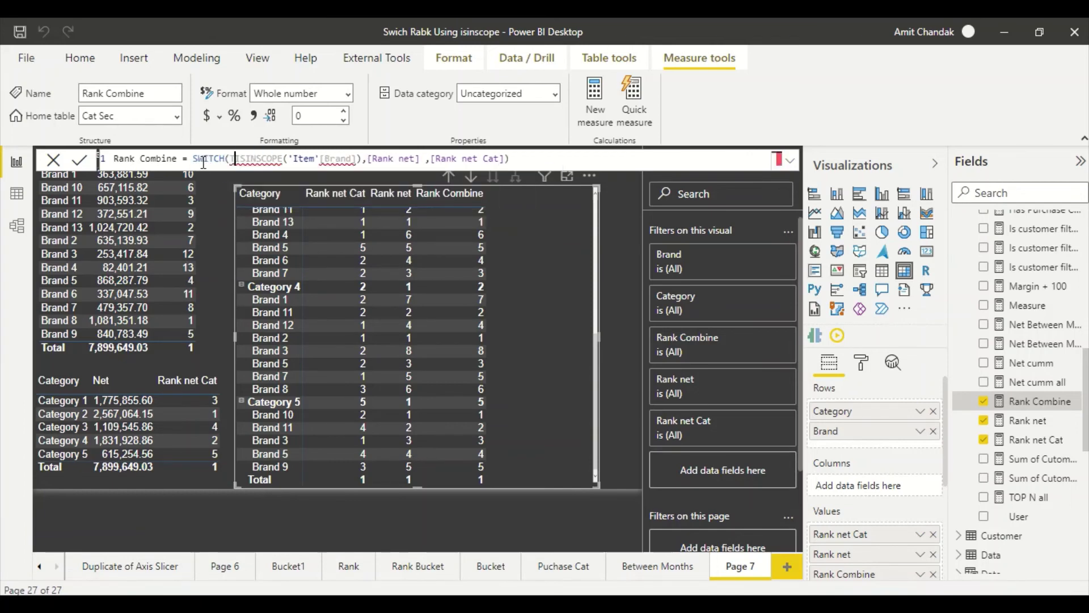
{"action": "type", "text": " ,"}
{"action": "key", "text": "Left"}
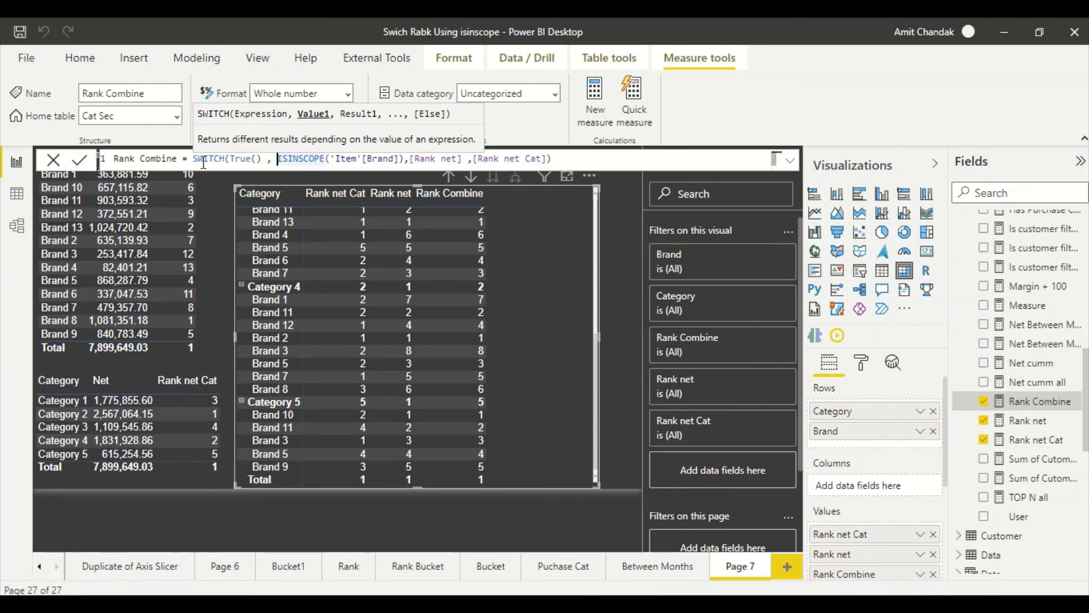
{"action": "key", "text": "shift+Return"}
{"action": "key", "text": "Right"}
{"action": "key", "text": "Right"}
{"action": "key", "text": "Right"}
{"action": "key", "text": "Right"}
{"action": "key", "text": "Right"}
{"action": "key", "text": "Right"}
{"action": "key", "text": "Right"}
{"action": "key", "text": "Right"}
{"action": "key", "text": "Right"}
{"action": "key", "text": "Right"}
{"action": "key", "text": "Right"}
{"action": "key", "text": "Right"}
{"action": "key", "text": "Right"}
{"action": "key", "text": "Right"}
{"action": "key", "text": "Right"}
{"action": "key", "text": "Right"}
{"action": "key", "text": "Right"}
{"action": "key", "text": "Right"}
{"action": "key", "text": "Right"}
{"action": "key", "text": "Right"}
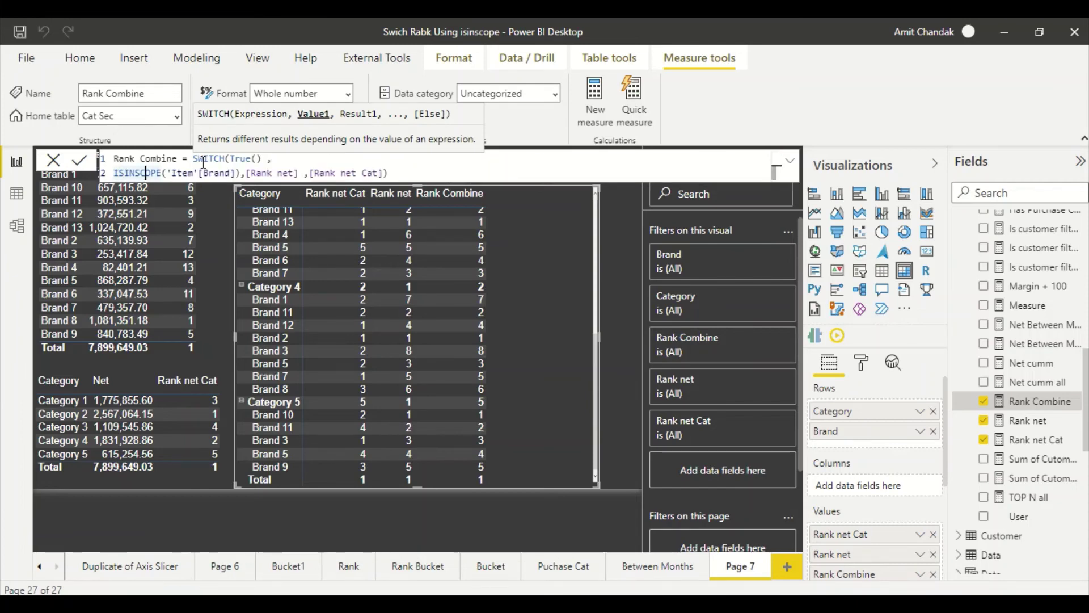
{"action": "key", "text": "Right"}
{"action": "key", "text": "Right"}
{"action": "key", "text": "Right"}
{"action": "key", "text": "Right"}
{"action": "key", "text": "Right"}
{"action": "key", "text": "Right"}
{"action": "key", "text": "Right"}
{"action": "key", "text": "Right"}
{"action": "key", "text": "Right"}
{"action": "key", "text": "Right"}
{"action": "key", "text": "Right"}
{"action": "key", "text": "Right"}
{"action": "key", "text": "Right"}
{"action": "key", "text": "Right"}
{"action": "key", "text": "Right"}
{"action": "key", "text": "shift+Return"}
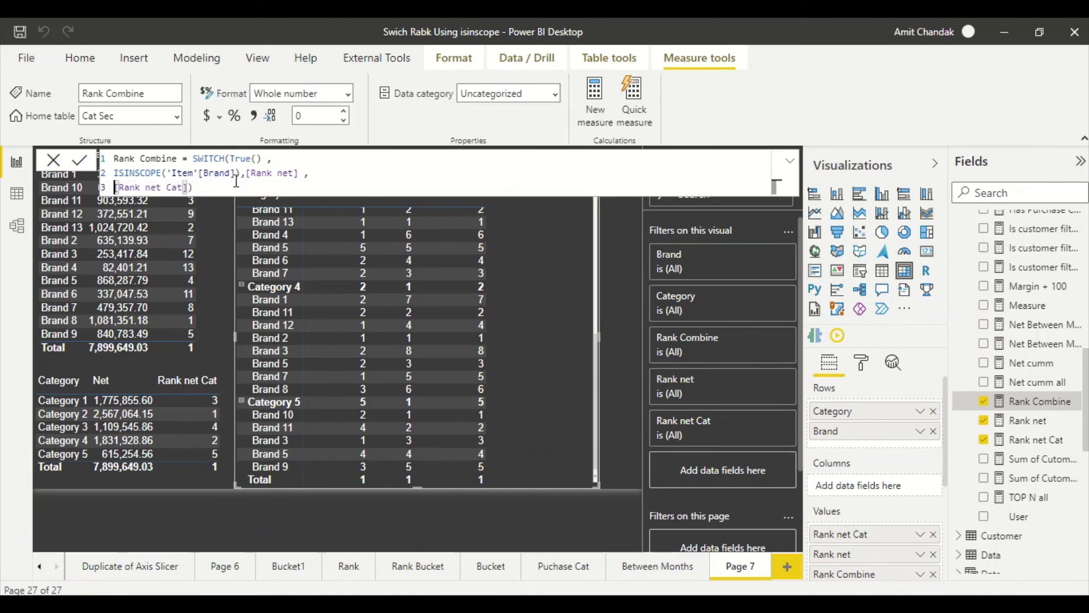
Add an ISINSCOPE('Item'[Category]) condition before [Rank net Cat] on line 3.
{"action": "left_click_drag", "start_coordinate": [245, 173], "coordinate": [91, 184]}
{"action": "key", "text": "ctrl+c"}
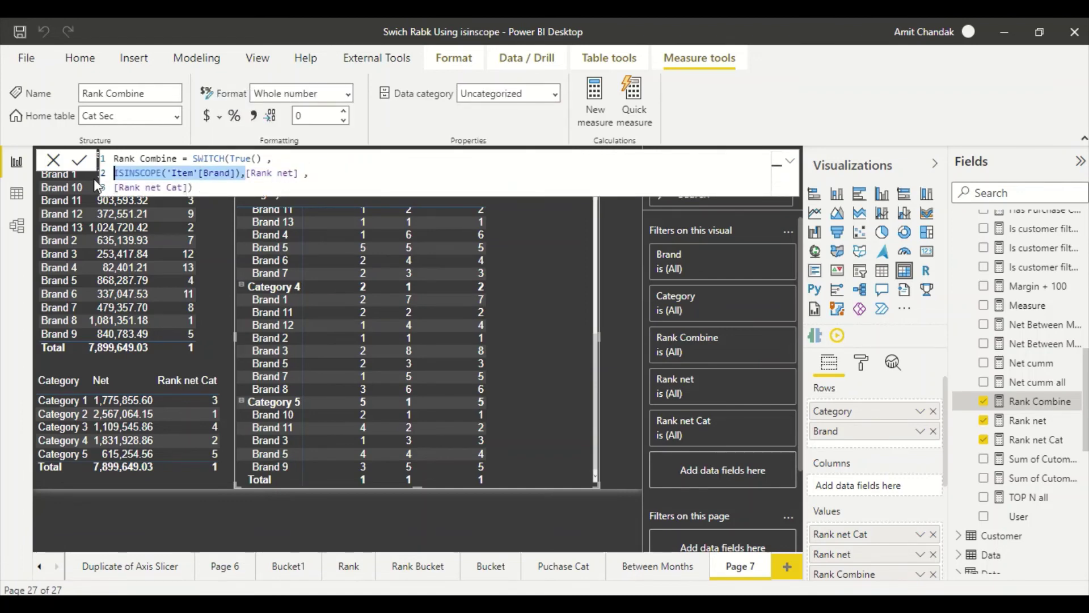
{"action": "left_click", "coordinate": [115, 187]}
{"action": "key", "text": "ctrl+v"}
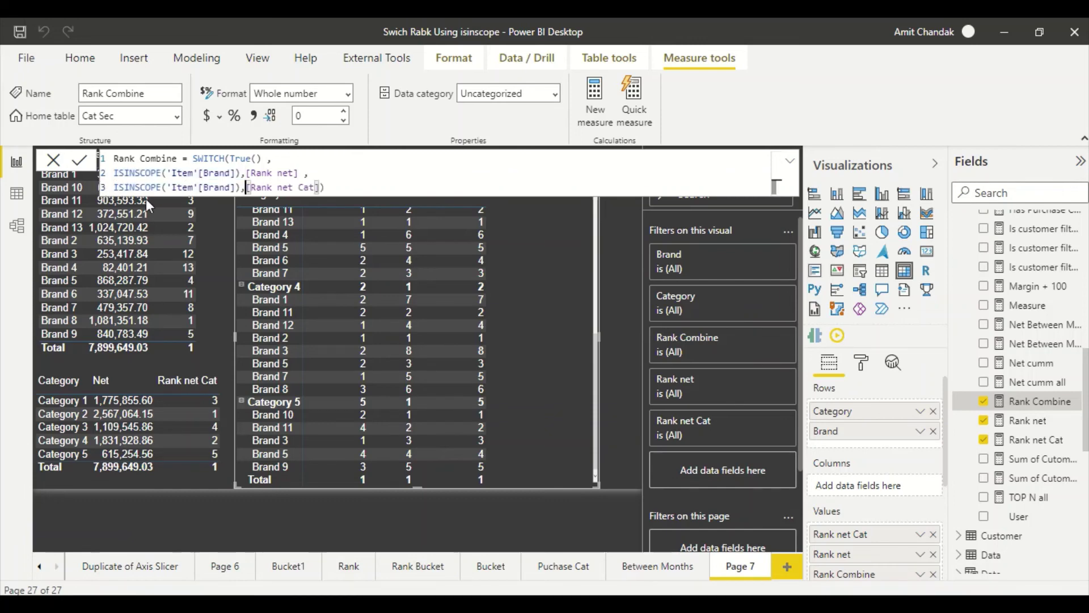
{"action": "double_click", "coordinate": [220, 188]}
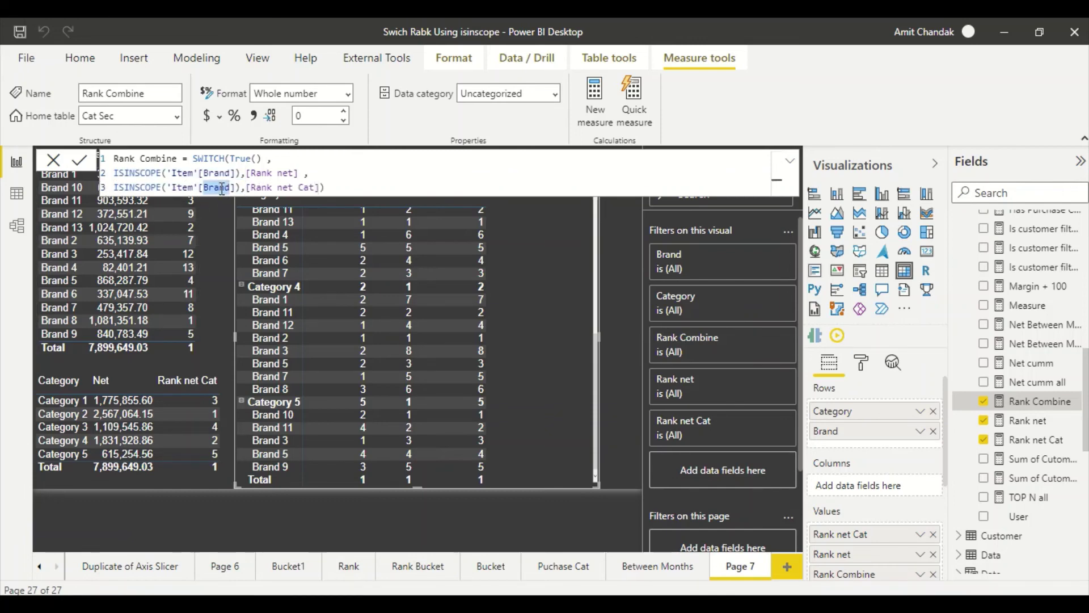
{"action": "type", "text": "Ca"}
{"action": "key", "text": "Tab"}
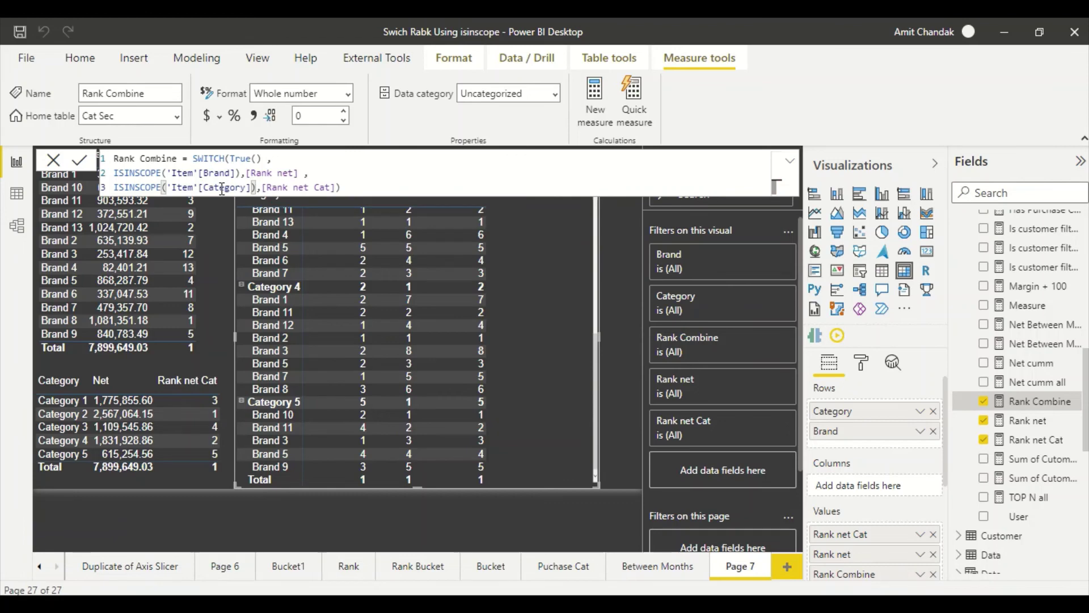
Append BLANK() as the fallback result and commit the SWITCH formula.
{"action": "key", "text": "End"}
{"action": "type", "text": ", bla"}
{"action": "key", "text": "BackSpace"}
{"action": "key", "text": "BackSpace"}
{"action": "key", "text": "BackSpace"}
{"action": "key", "text": "BackSpace"}
{"action": "key", "text": "BackSpace"}
{"action": "key", "text": "BackSpace"}
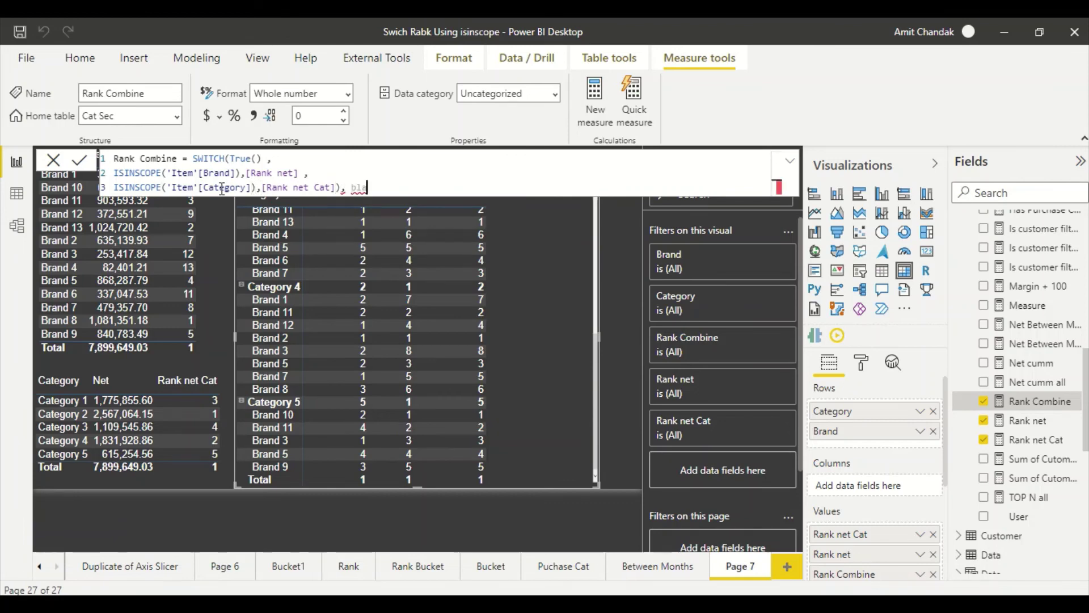
{"action": "type", "text": ", bl"}
{"action": "key", "text": "Tab"}
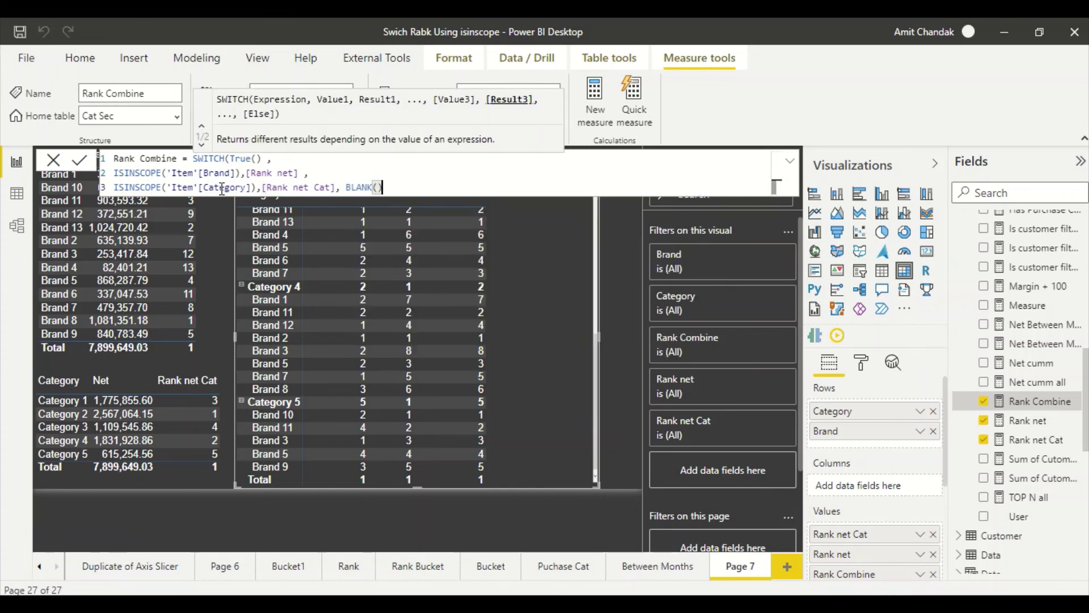
{"action": "type", "text": ")"}
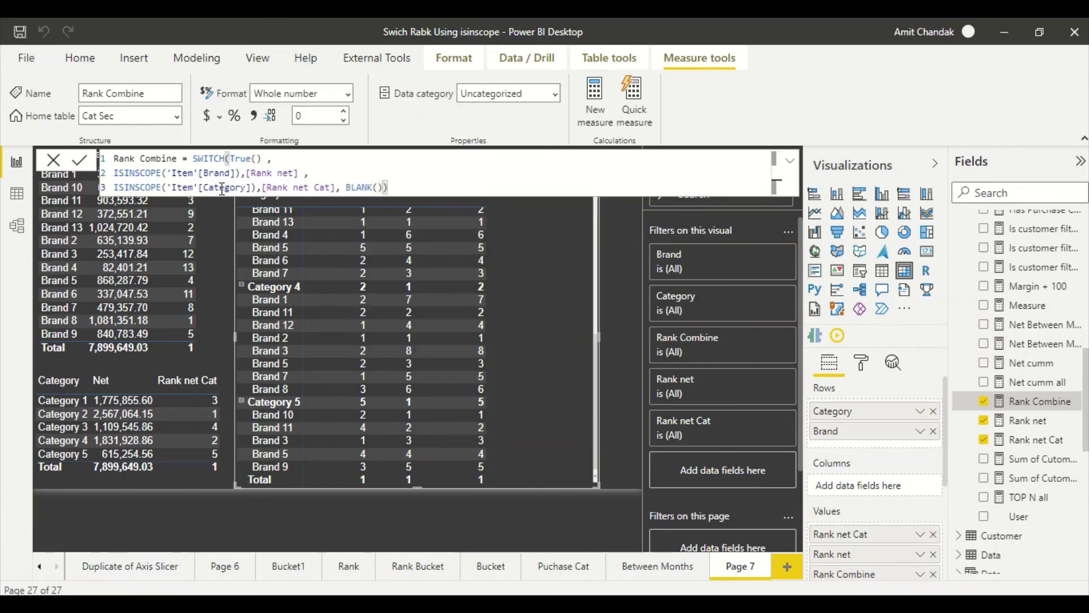
{"action": "key", "text": "Return"}
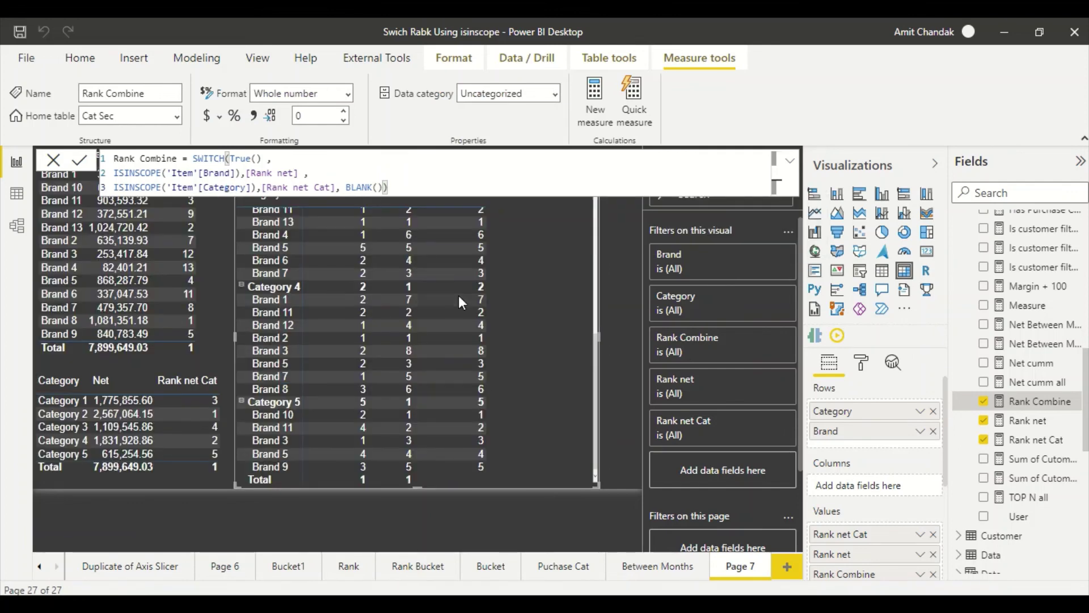